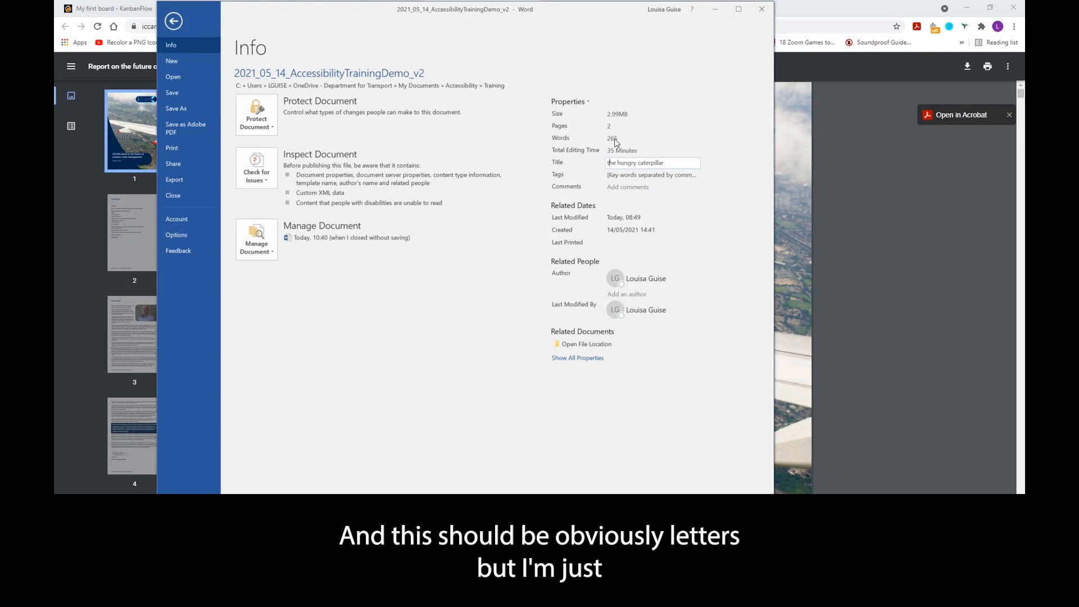
- Capitalise the document's Title property to 'The hungry caterpillar' and return to the document
{"action": "key", "text": "BackSpace"}
{"action": "type", "text": "T"}
{"action": "left_click", "coordinate": [173, 21]}
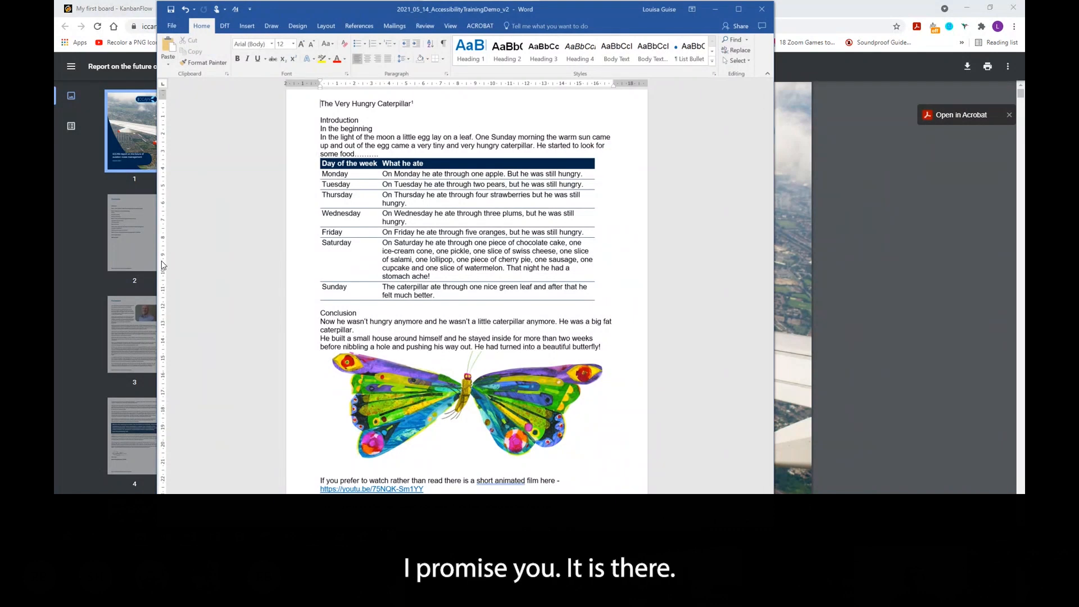
- Apply the Heading 1 style to the title line 'The Very Hungry Caterpillar'
{"action": "scroll", "coordinate": [590, 240], "scroll_direction": "up", "scroll_amount": 1}
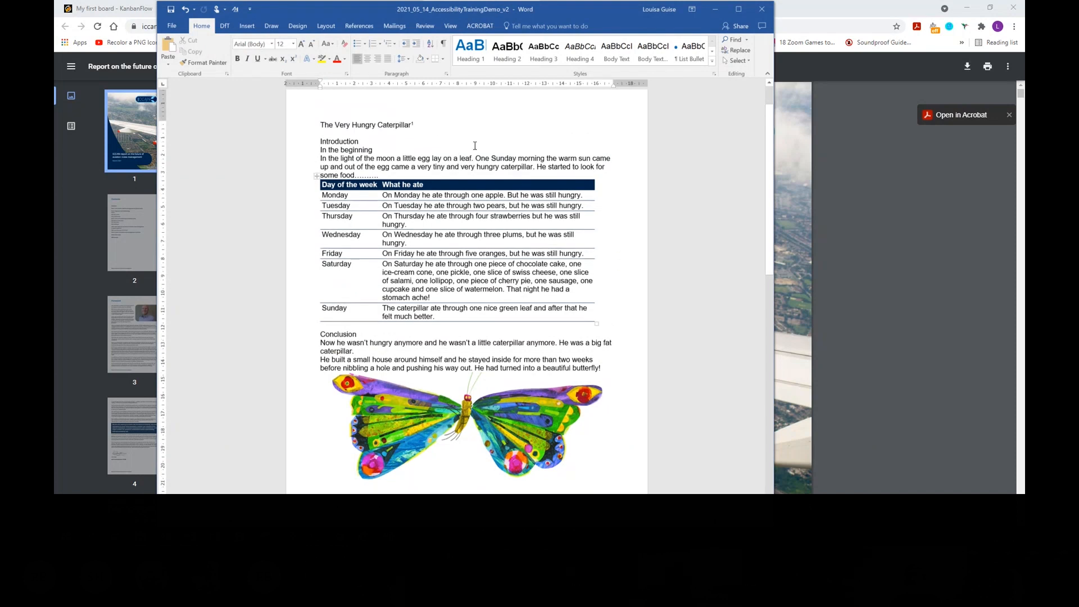
{"action": "left_click", "coordinate": [427, 126]}
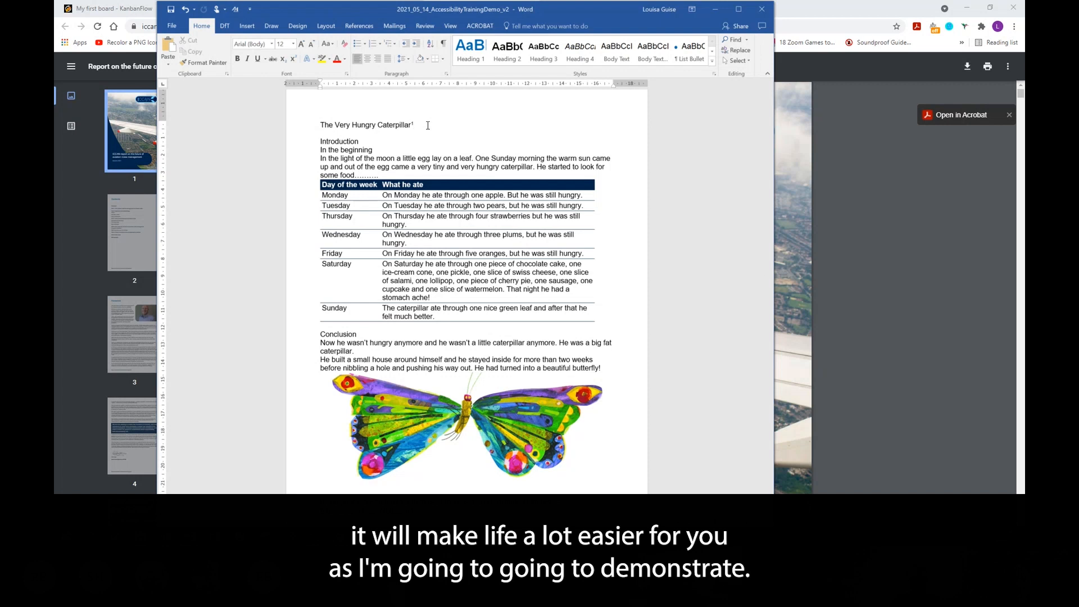
{"action": "left_click_drag", "start_coordinate": [423, 125], "coordinate": [316, 125]}
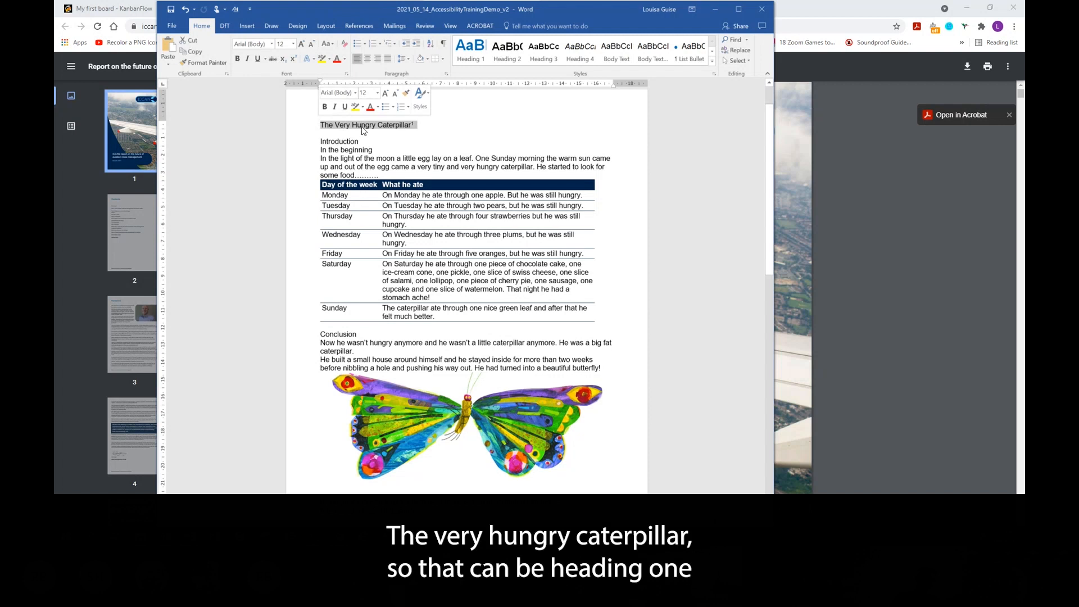
{"action": "left_click", "coordinate": [472, 61]}
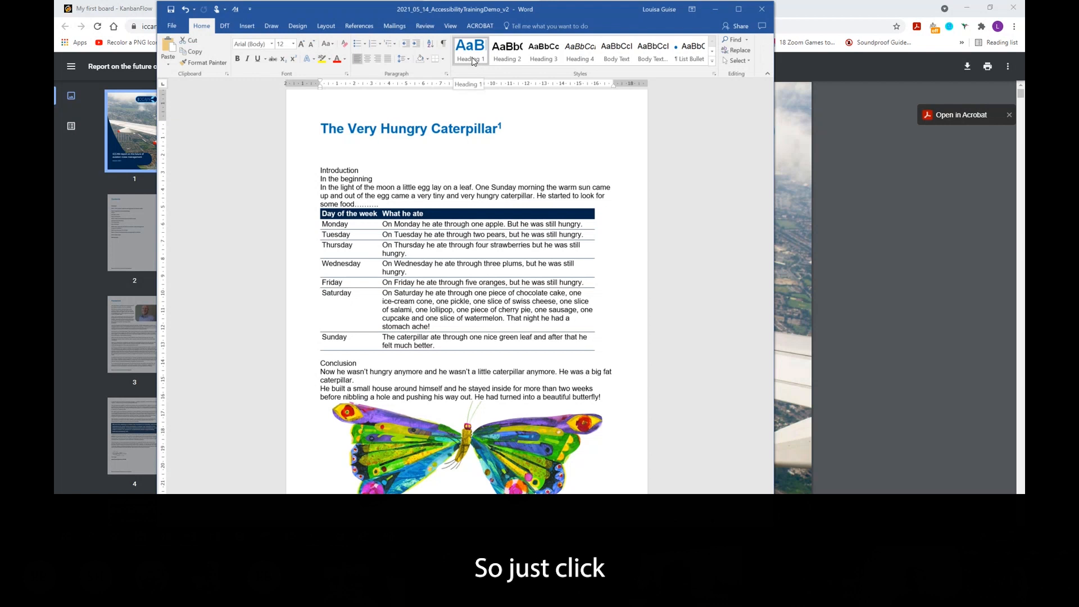
{"action": "left_click", "coordinate": [472, 61]}
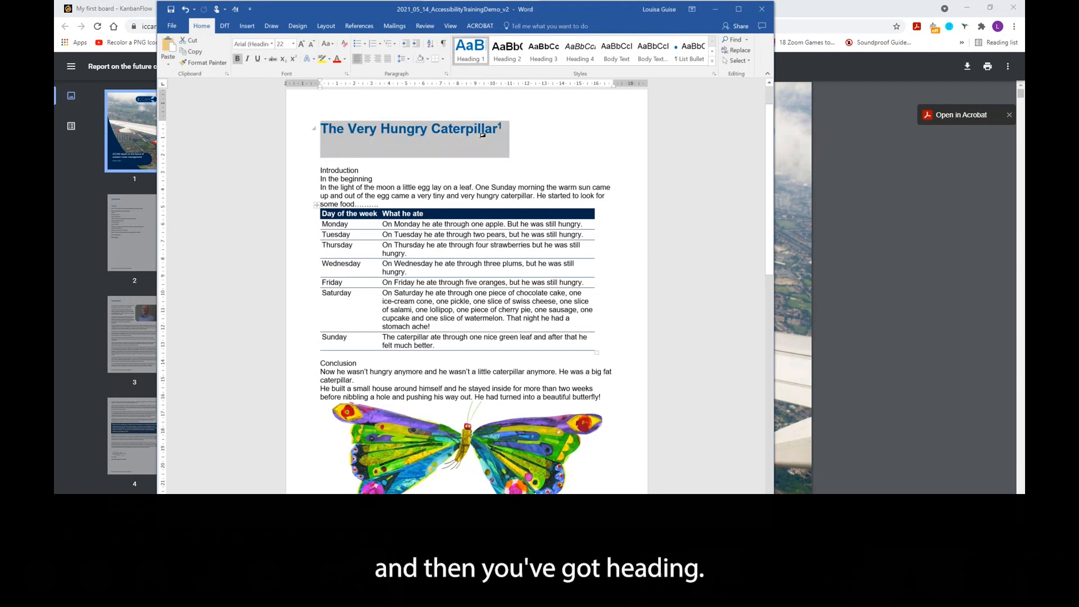
- Apply the Heading 2 style to the 'Introduction' and 'Conclusion' lines
{"action": "left_click", "coordinate": [376, 168]}
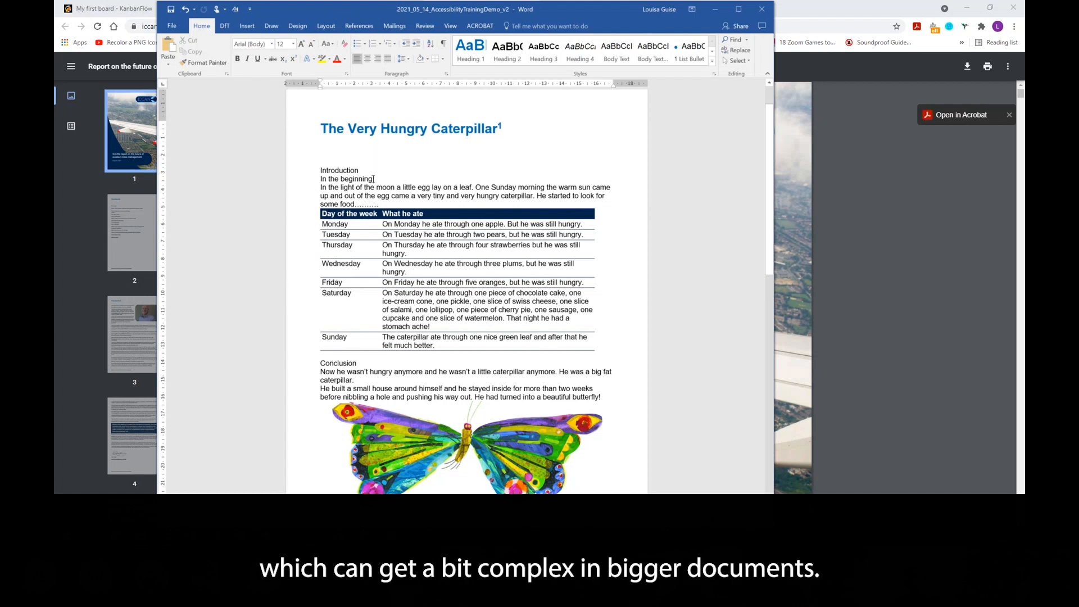
{"action": "left_click_drag", "start_coordinate": [359, 170], "coordinate": [317, 170]}
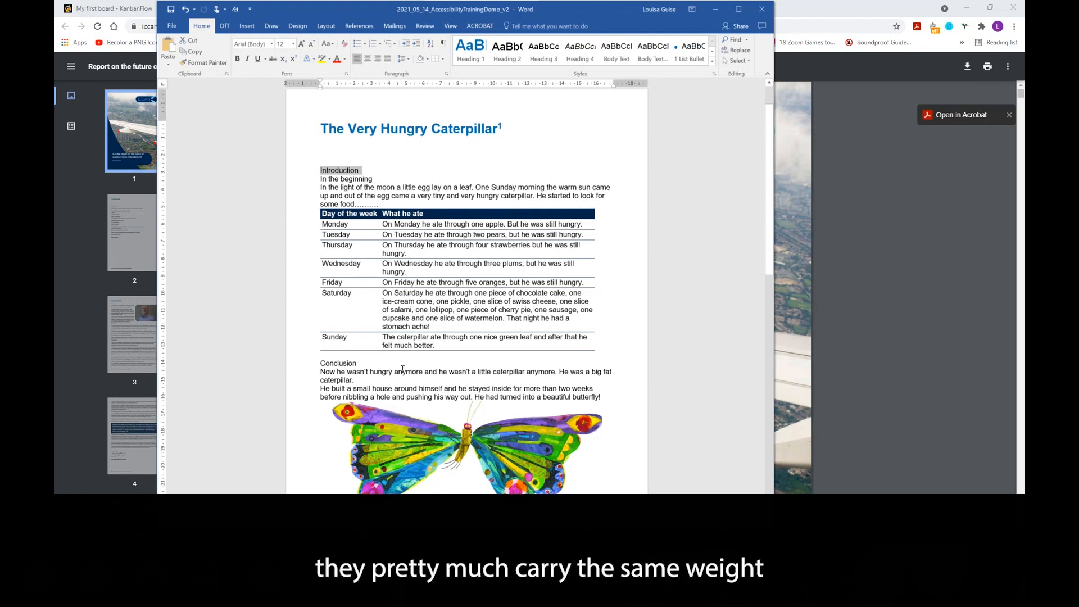
{"action": "left_click", "coordinate": [513, 54]}
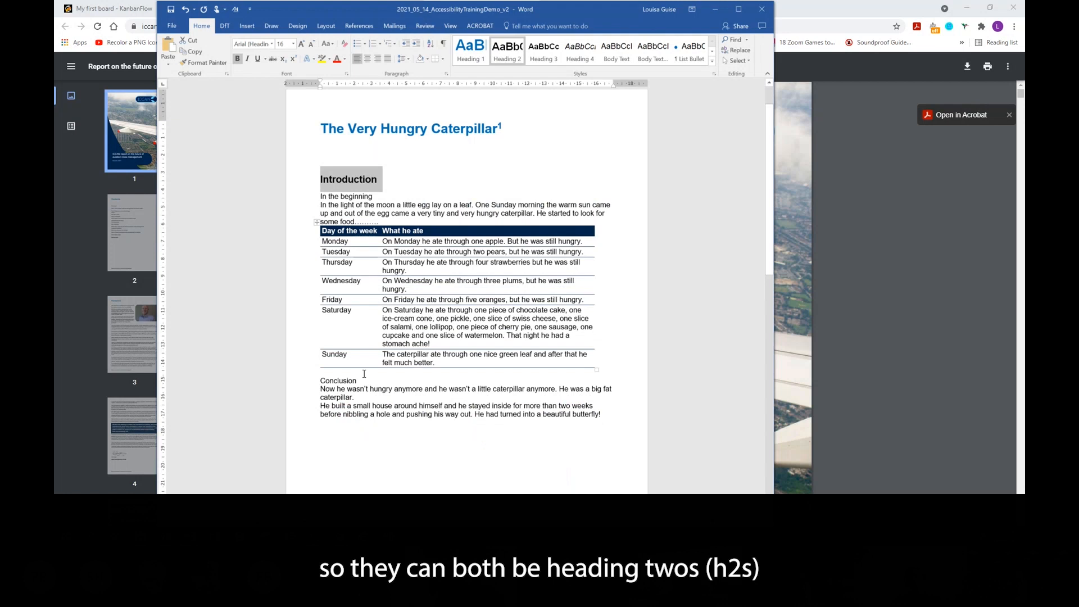
{"action": "left_click_drag", "start_coordinate": [362, 381], "coordinate": [317, 381]}
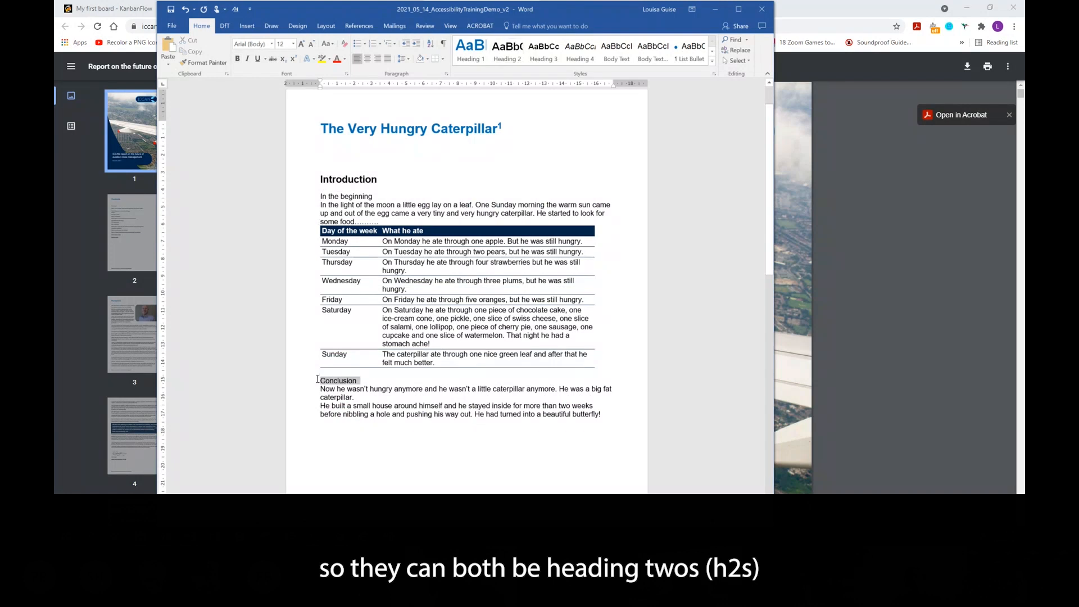
{"action": "left_click", "coordinate": [510, 56]}
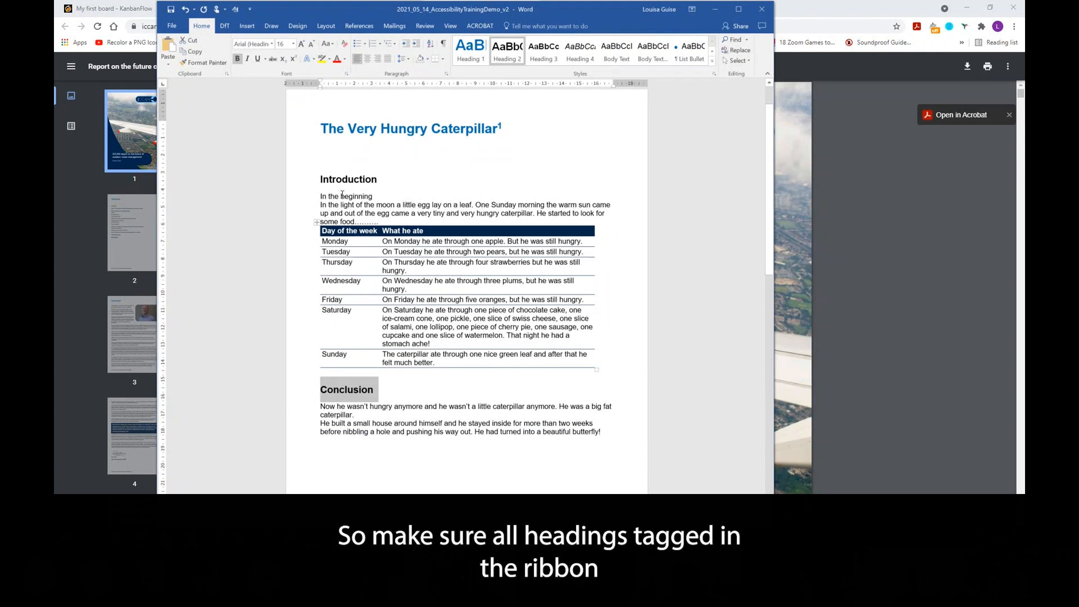
- Apply the Heading 3 style to the 'In the beginning' line
{"action": "left_click_drag", "start_coordinate": [373, 197], "coordinate": [316, 198]}
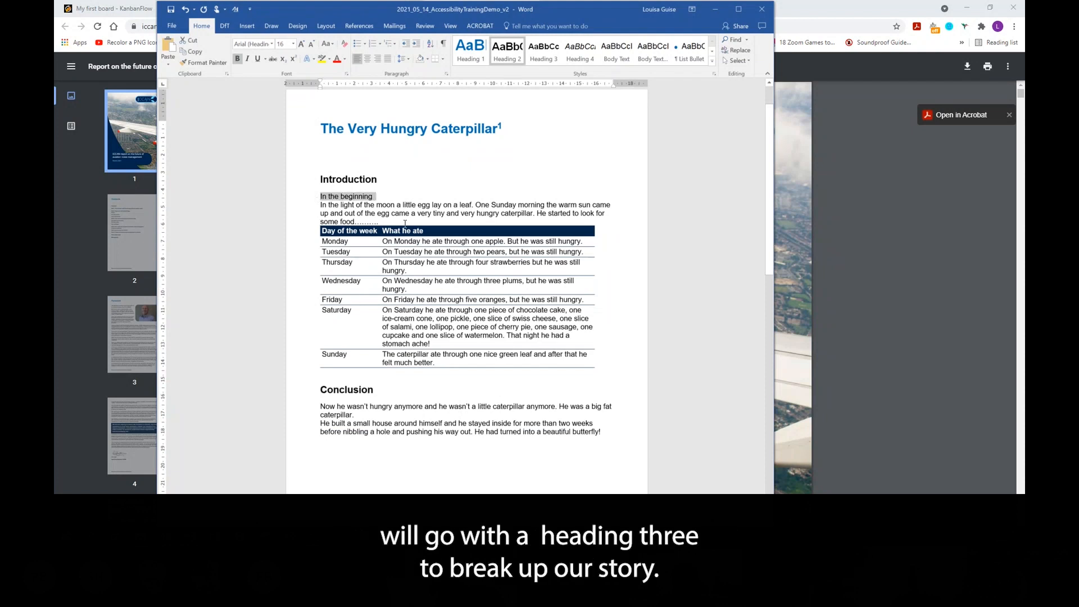
{"action": "left_click", "coordinate": [548, 55]}
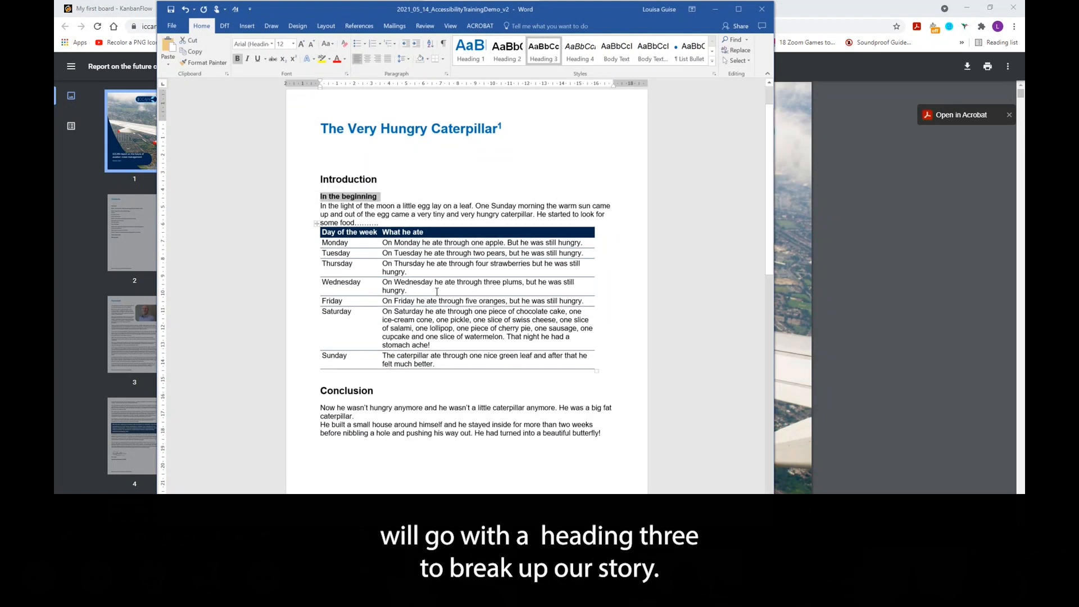
{"action": "left_click", "coordinate": [403, 197]}
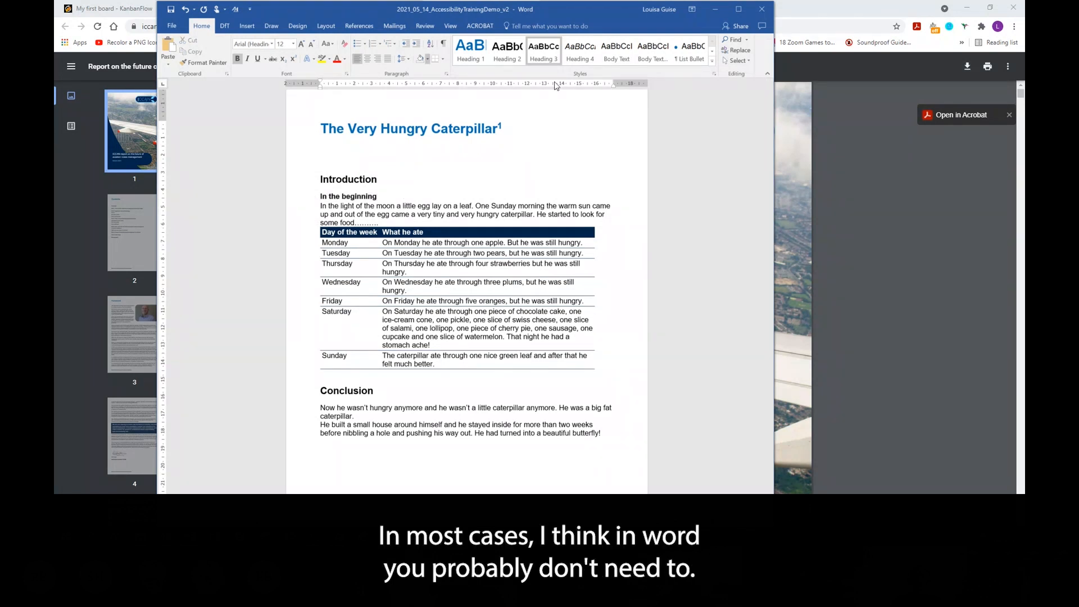
- Open the Modify Style dialog for the Heading 3 style and close it
{"action": "right_click", "coordinate": [546, 57]}
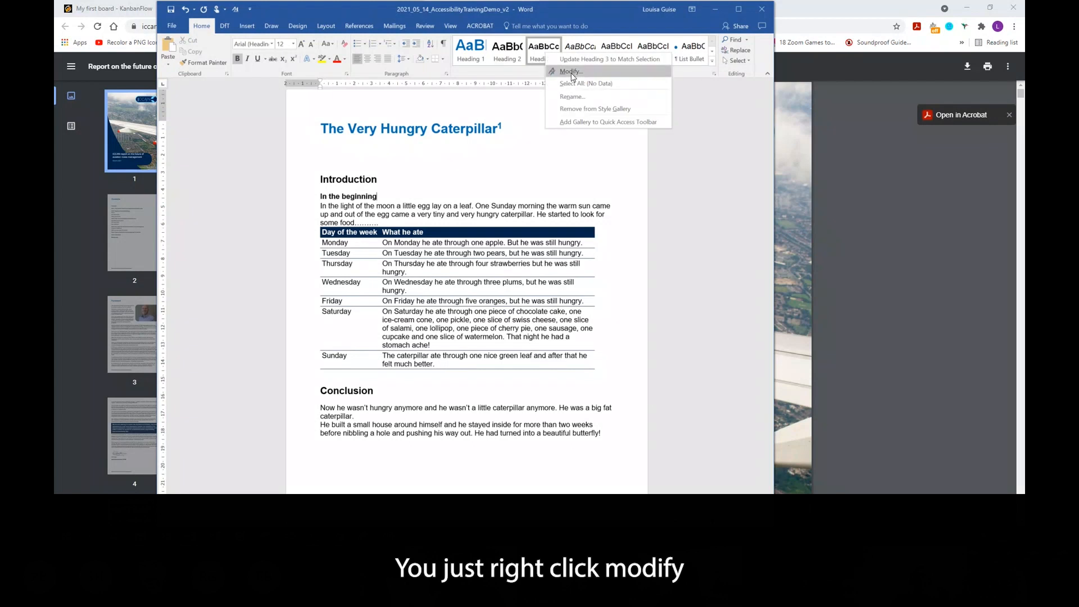
{"action": "left_click", "coordinate": [571, 72]}
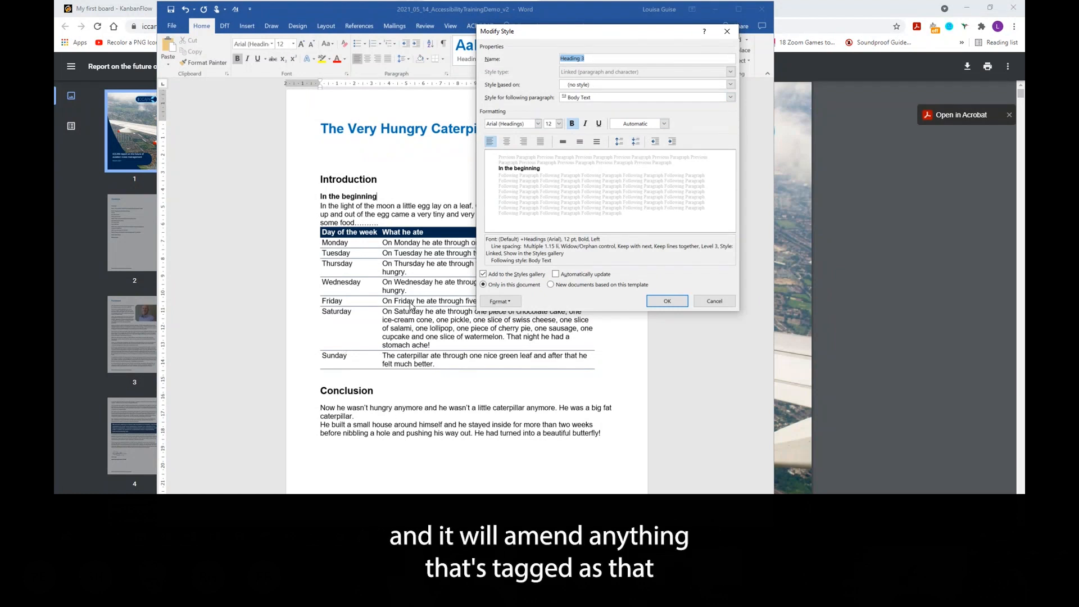
{"action": "left_click", "coordinate": [726, 32]}
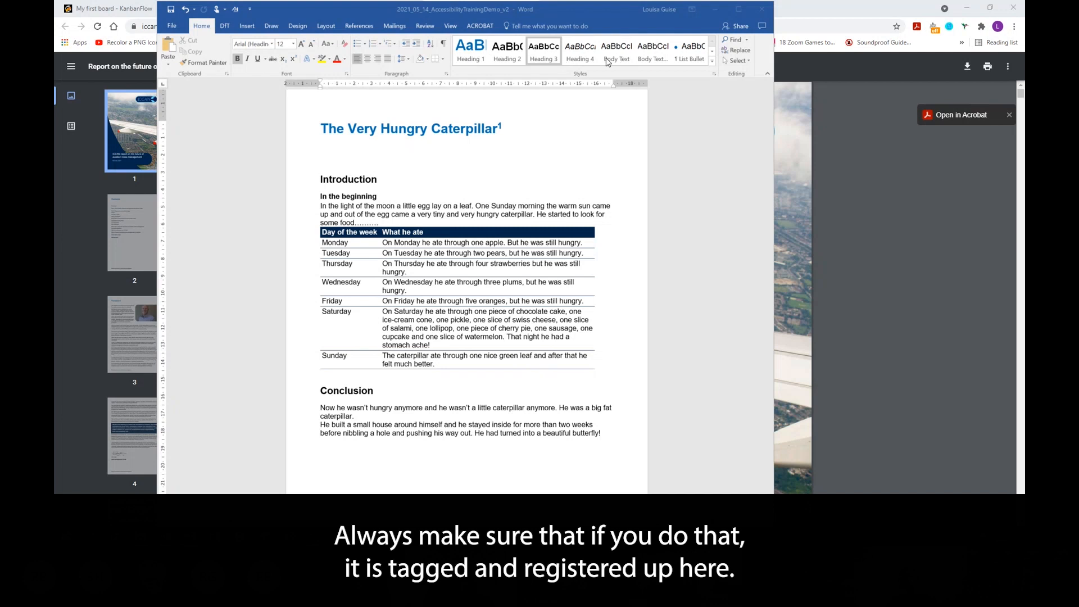
- Select the words 'little egg lay', open the Apply Styles pane, and close it again
{"action": "left_click", "coordinate": [415, 209]}
{"action": "left_click_drag", "start_coordinate": [401, 206], "coordinate": [442, 210]}
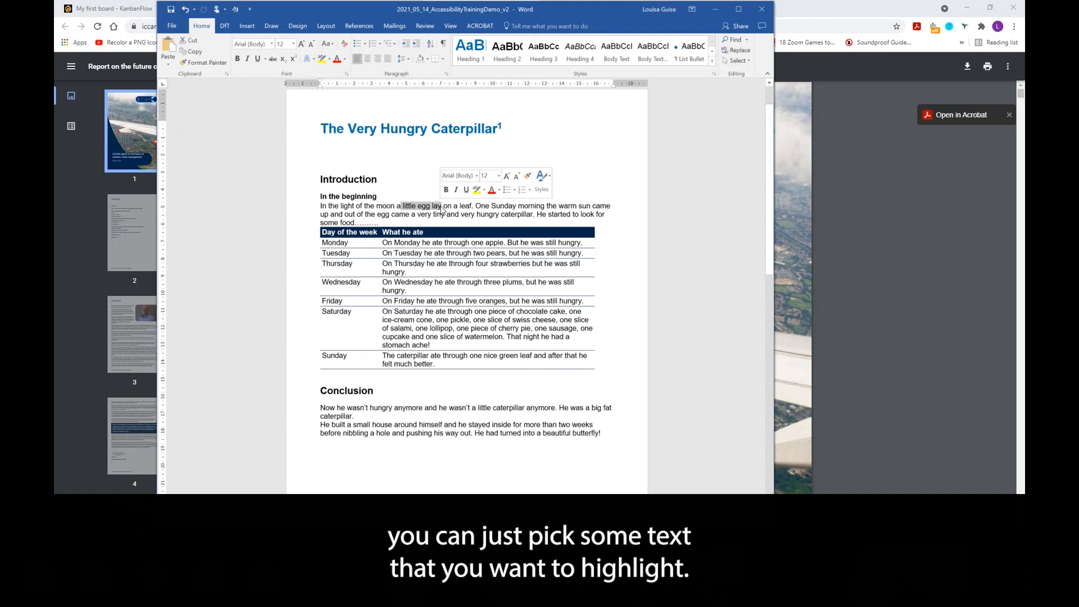
{"action": "left_click", "coordinate": [712, 63]}
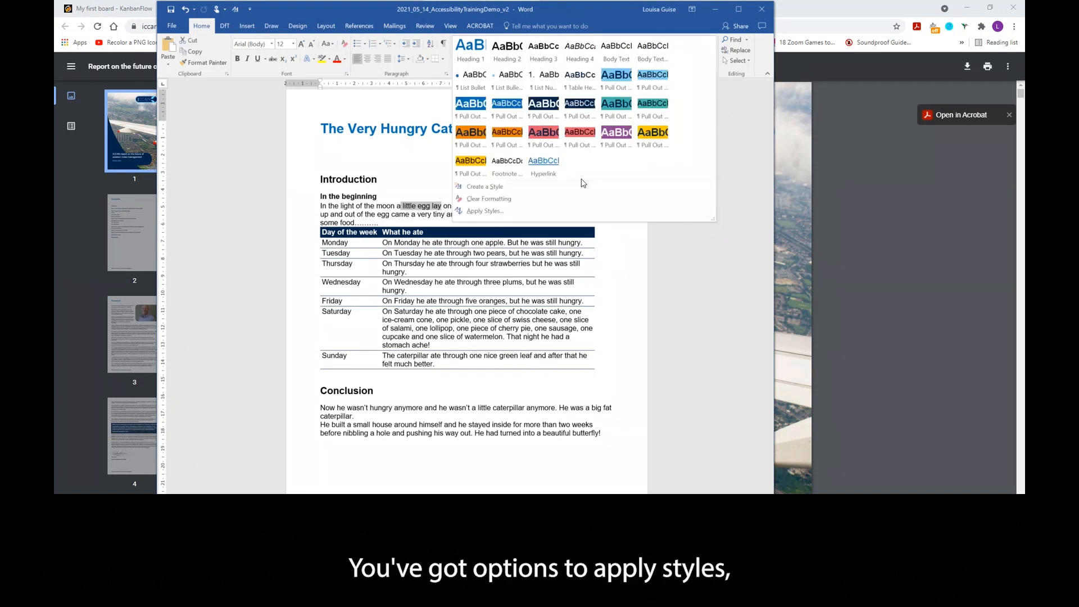
{"action": "left_click", "coordinate": [498, 212]}
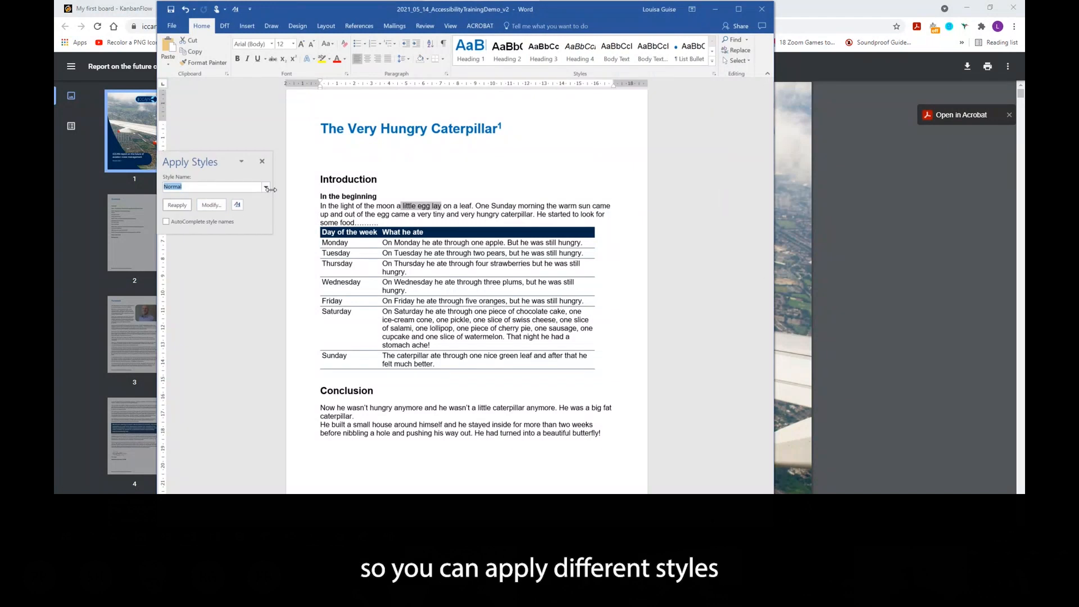
{"action": "left_click", "coordinate": [266, 187]}
{"action": "left_click", "coordinate": [247, 171]}
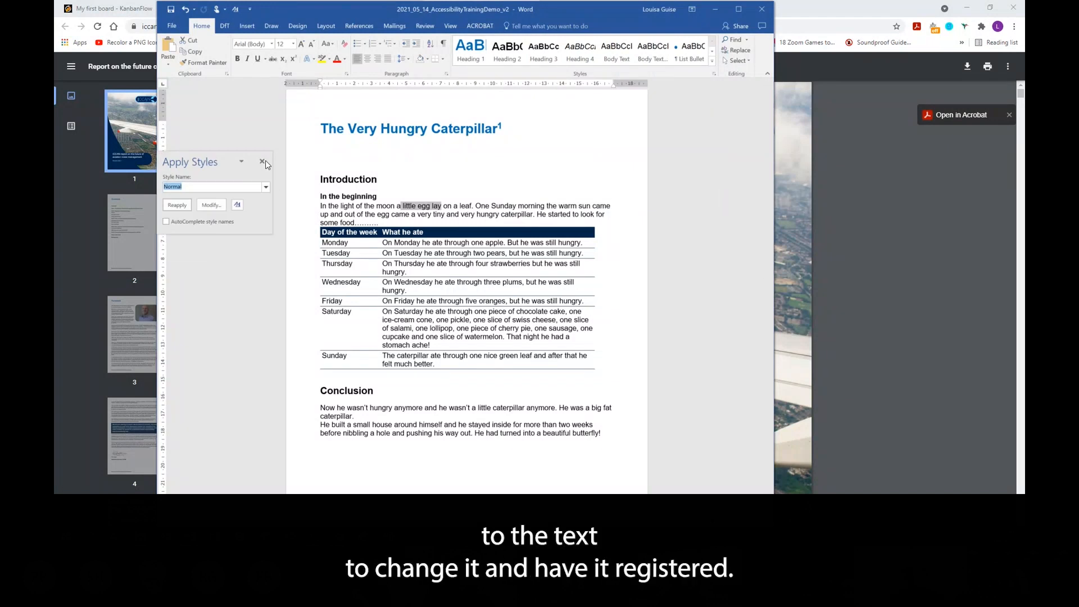
{"action": "left_click", "coordinate": [262, 163]}
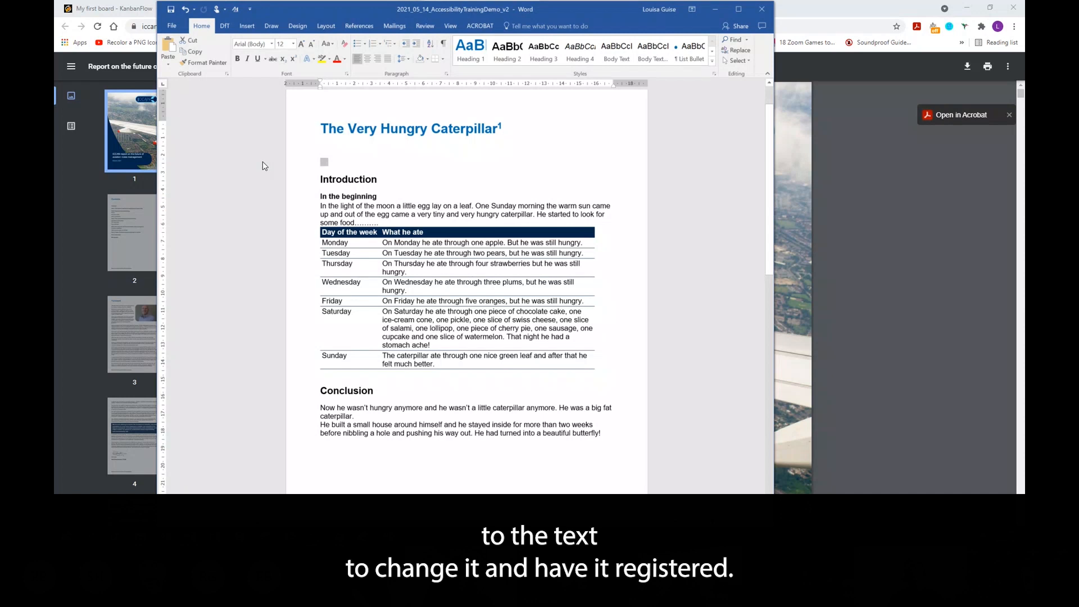
- Start creating a new style from formatting, open its full modify dialog, then close it
{"action": "left_click", "coordinate": [713, 61]}
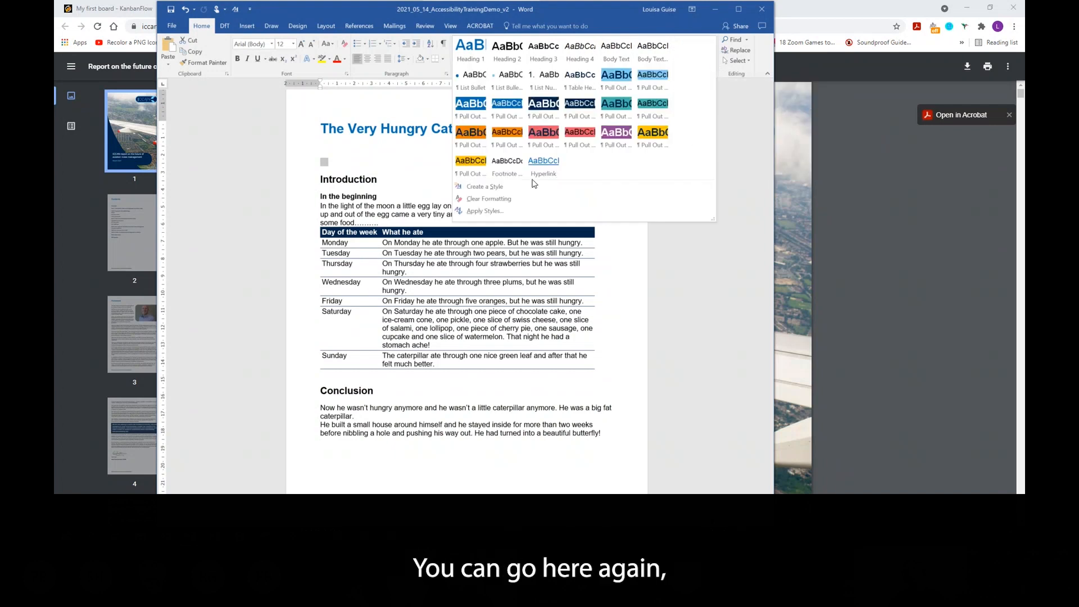
{"action": "left_click", "coordinate": [494, 187]}
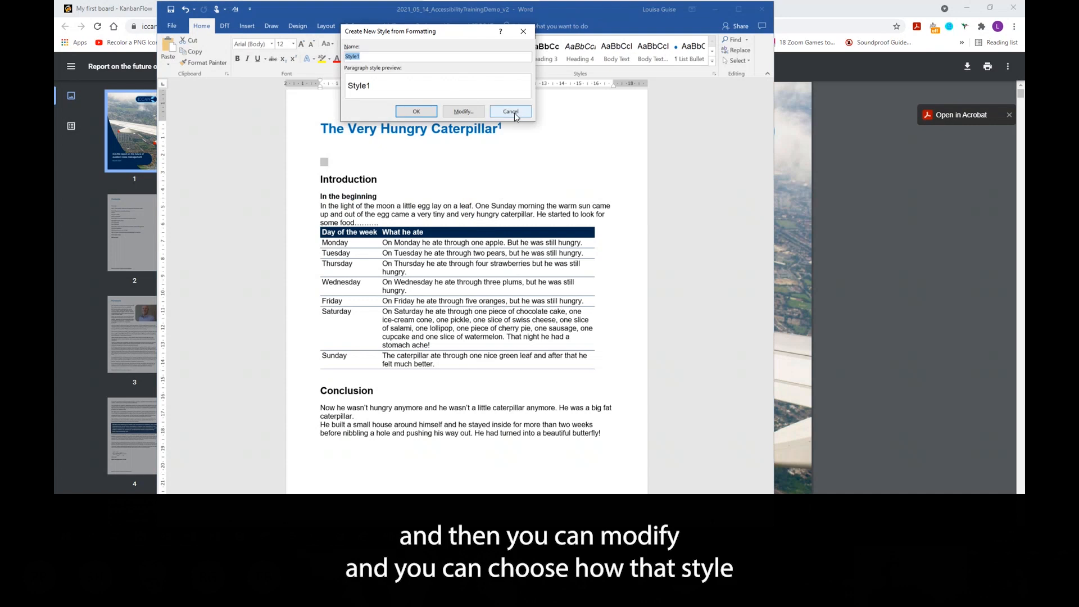
{"action": "left_click", "coordinate": [477, 111]}
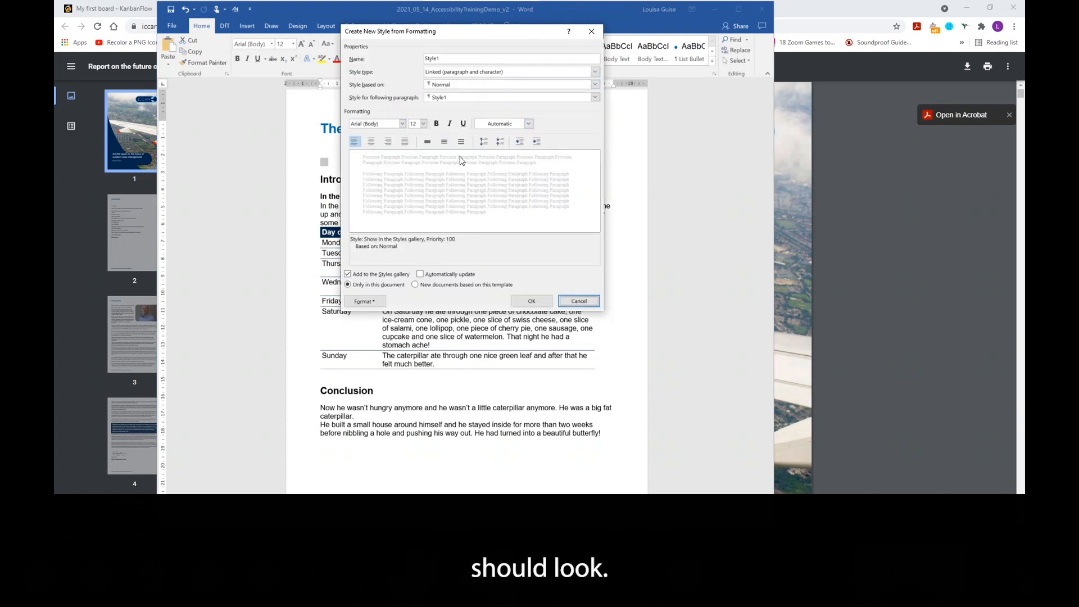
{"action": "left_click", "coordinate": [592, 31]}
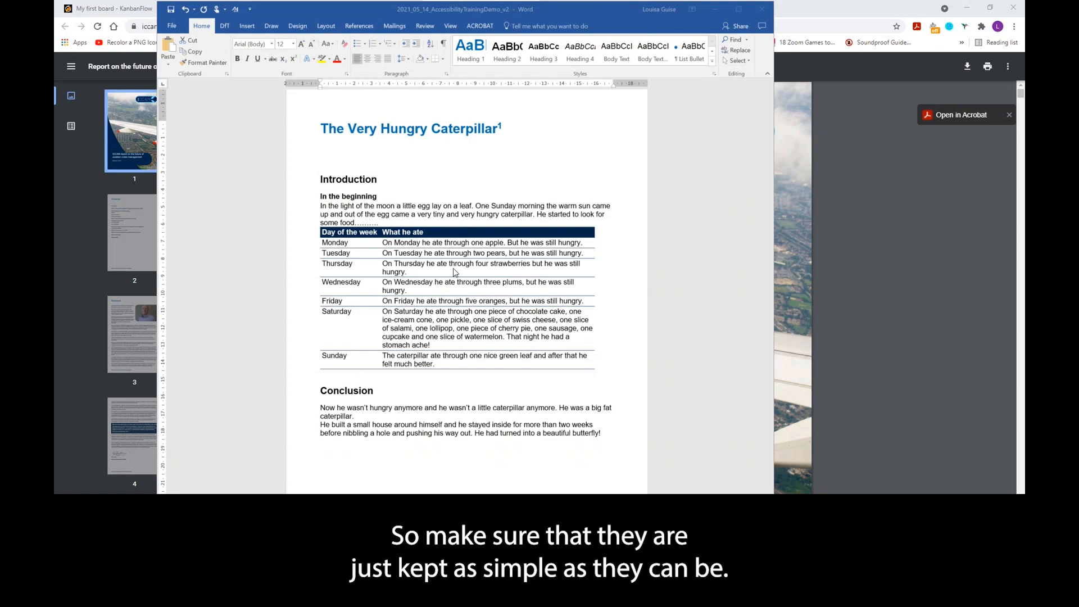
- Clear the 'Wednesday' cell in the table, then undo the change
{"action": "left_click", "coordinate": [371, 283]}
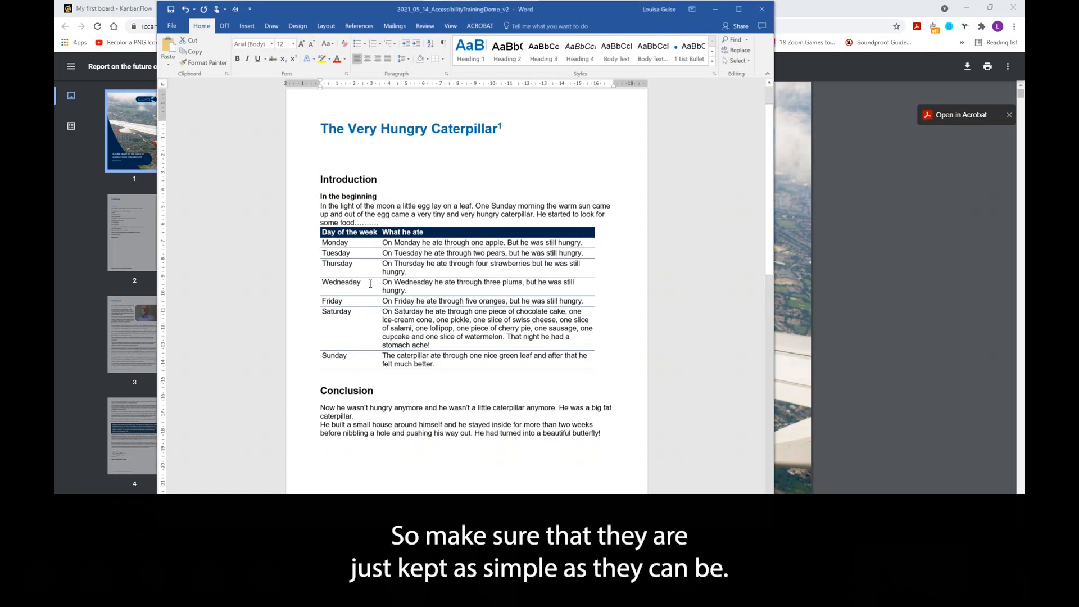
{"action": "double_click", "coordinate": [357, 283]}
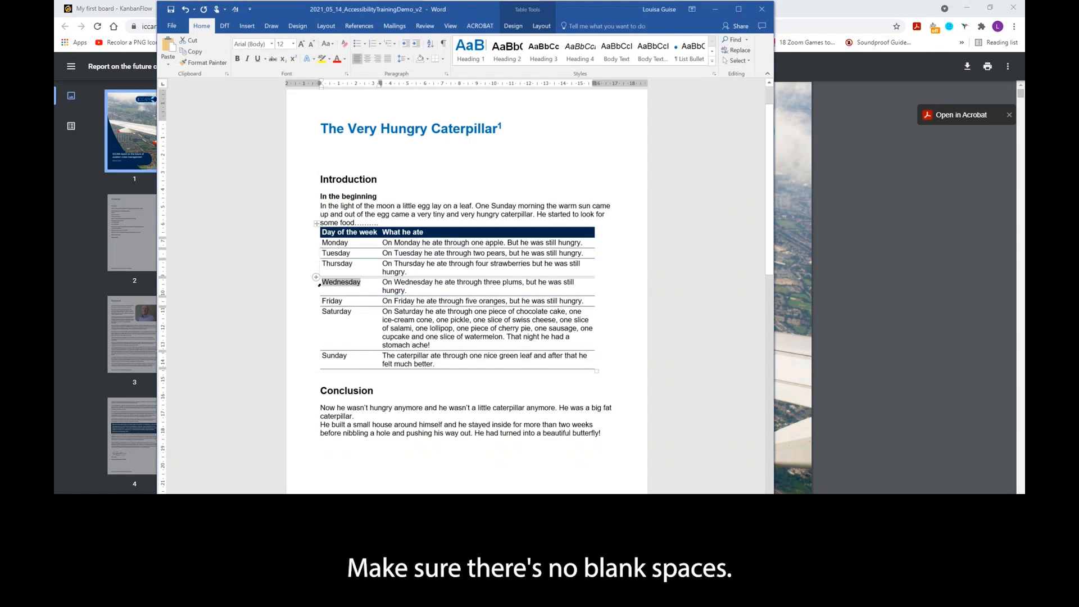
{"action": "key", "text": "Delete"}
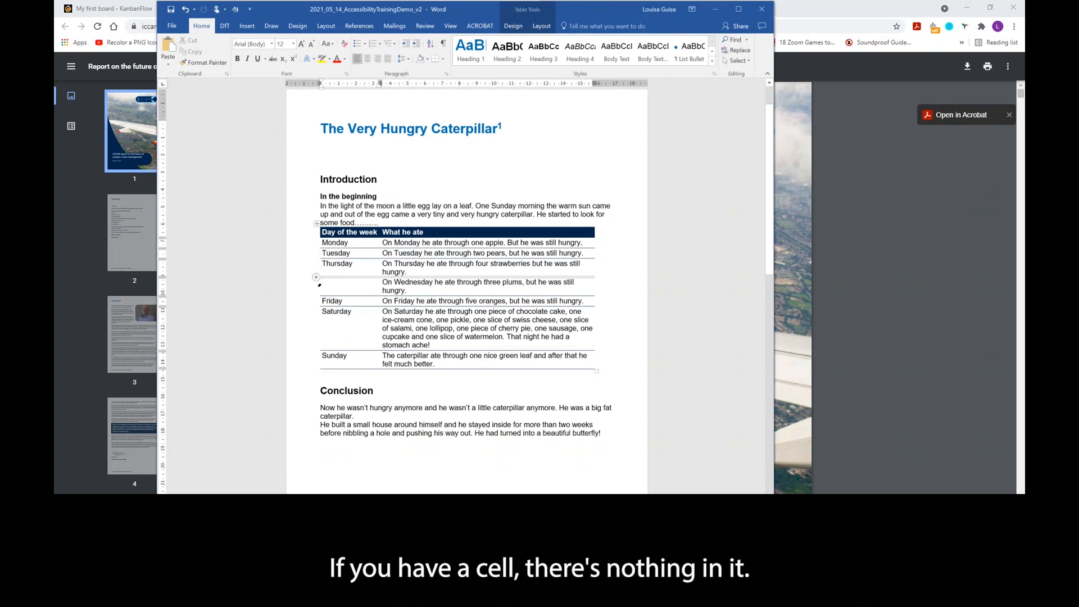
{"action": "type", "text": "-"}
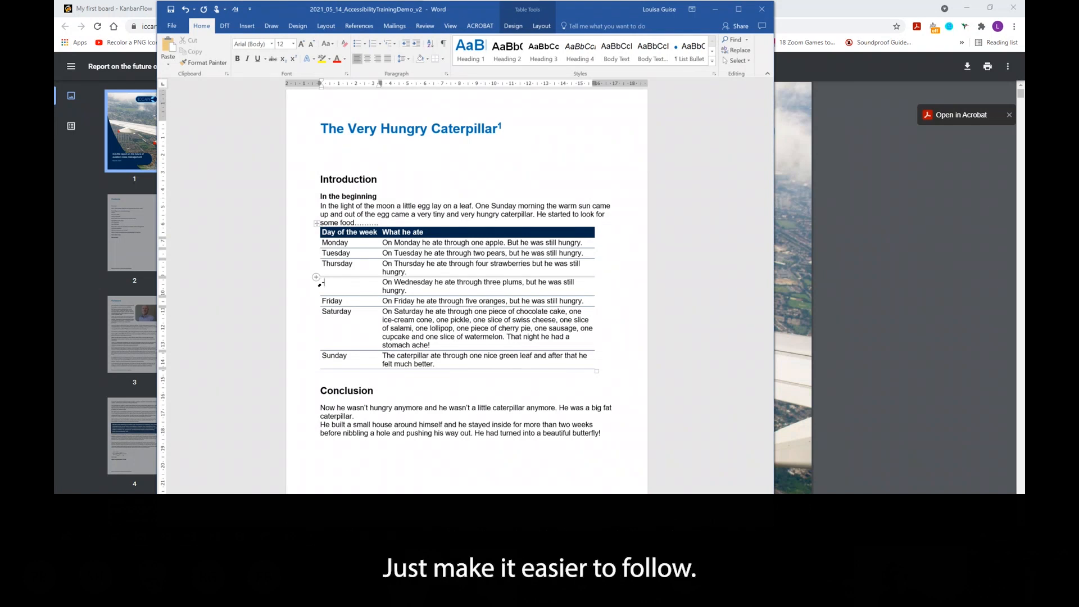
{"action": "key", "text": "ctrl+z"}
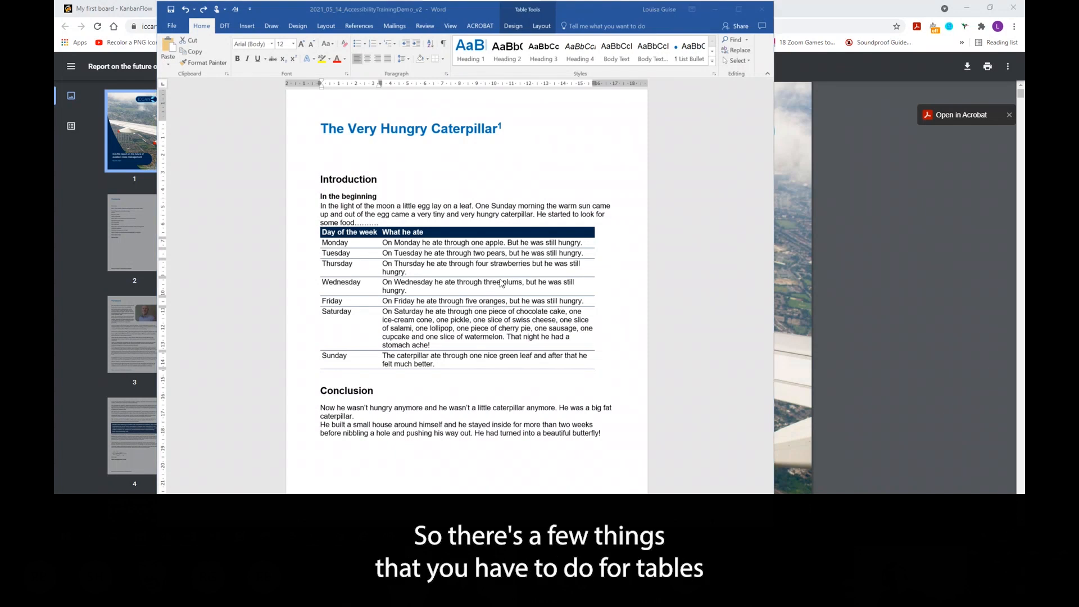
- Set the table's header row to repeat at the top of each page and stop rows breaking across pages
{"action": "left_click", "coordinate": [416, 276]}
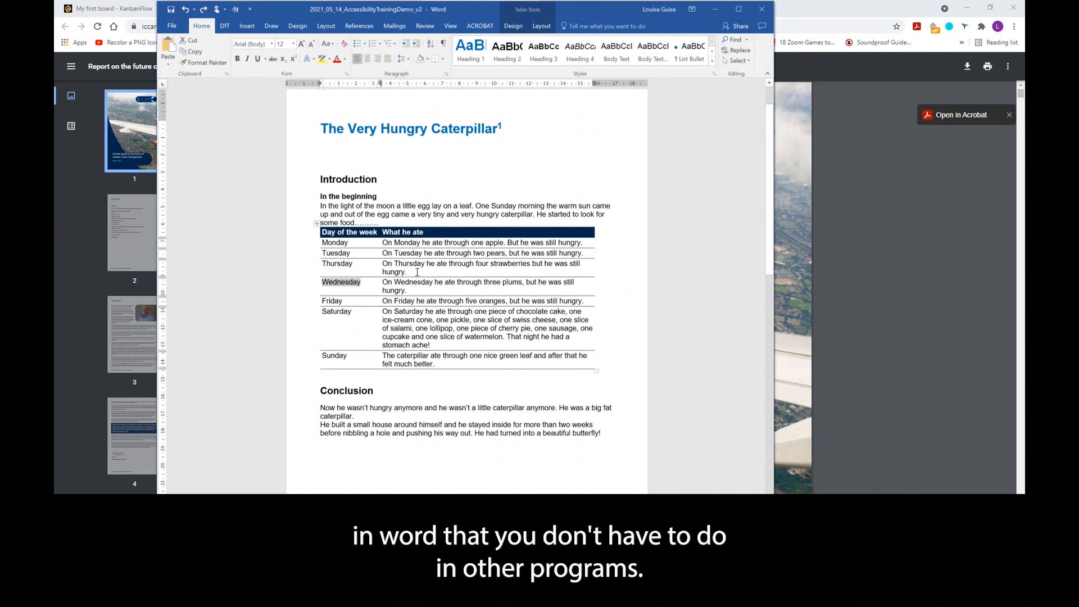
{"action": "left_click", "coordinate": [461, 234]}
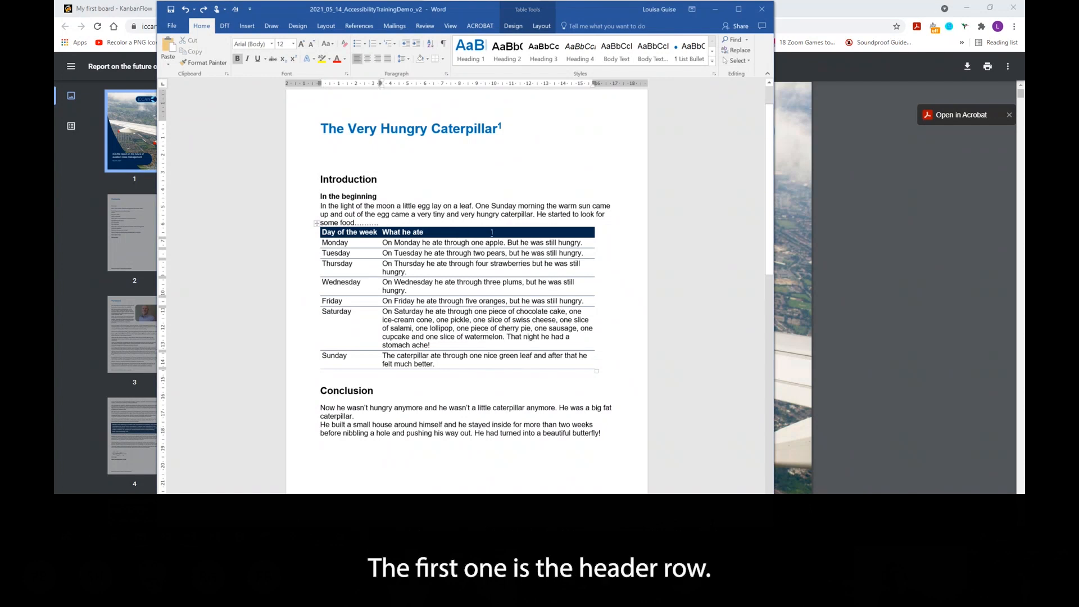
{"action": "left_click_drag", "start_coordinate": [390, 229], "coordinate": [342, 235]}
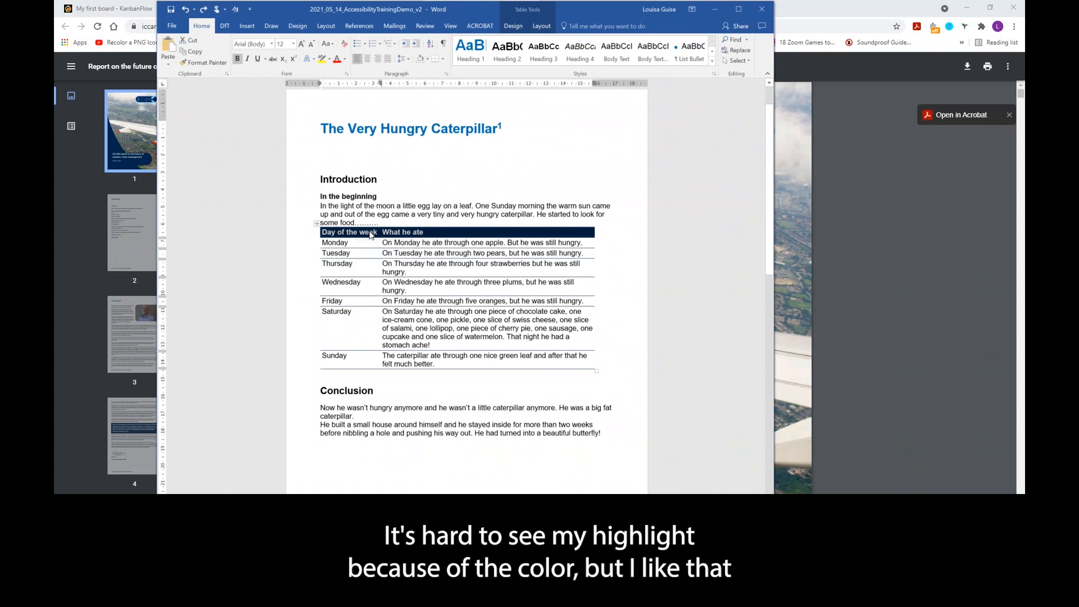
{"action": "left_click", "coordinate": [369, 232]}
{"action": "left_click", "coordinate": [474, 229]}
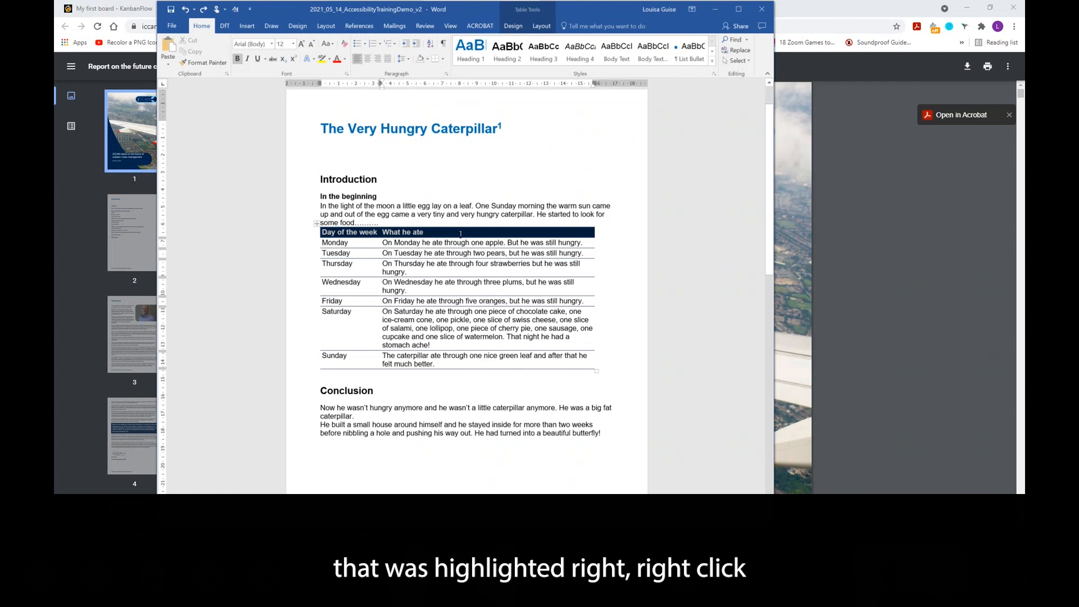
{"action": "right_click", "coordinate": [461, 235]}
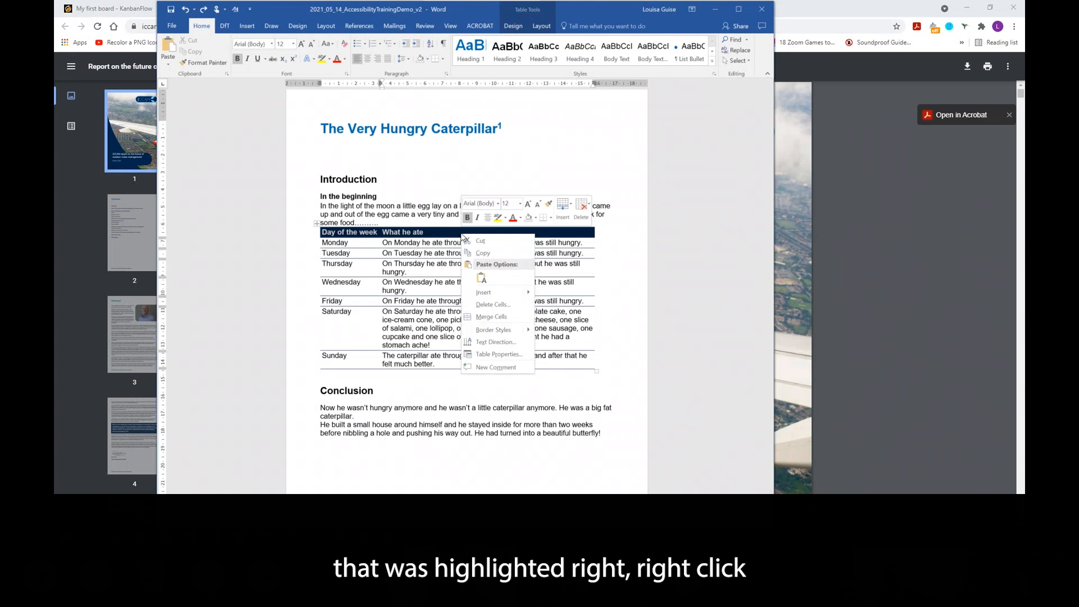
{"action": "left_click", "coordinate": [499, 355]}
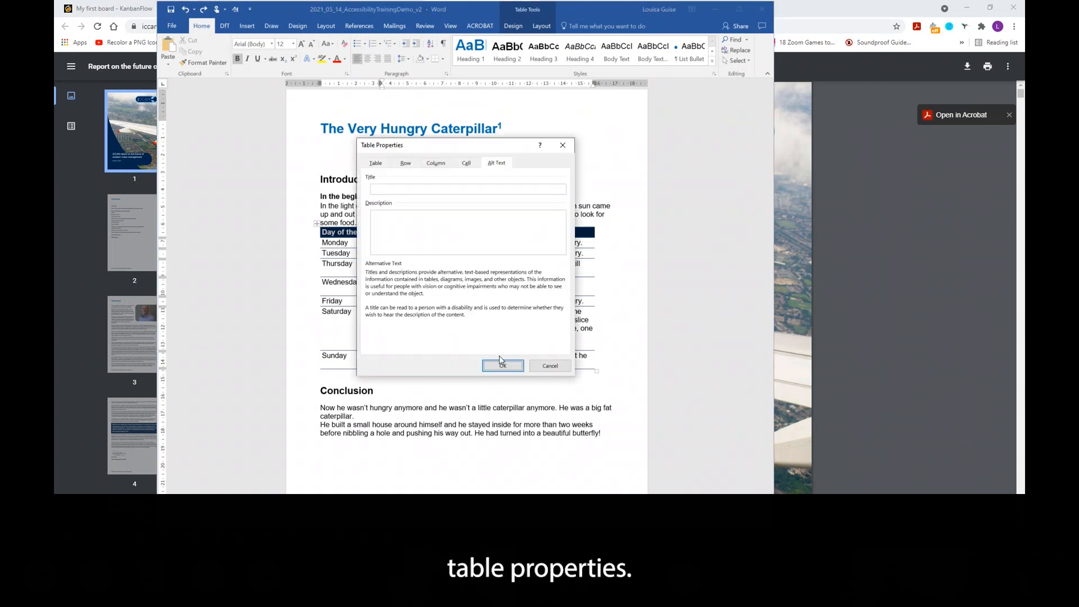
{"action": "left_click", "coordinate": [437, 163]}
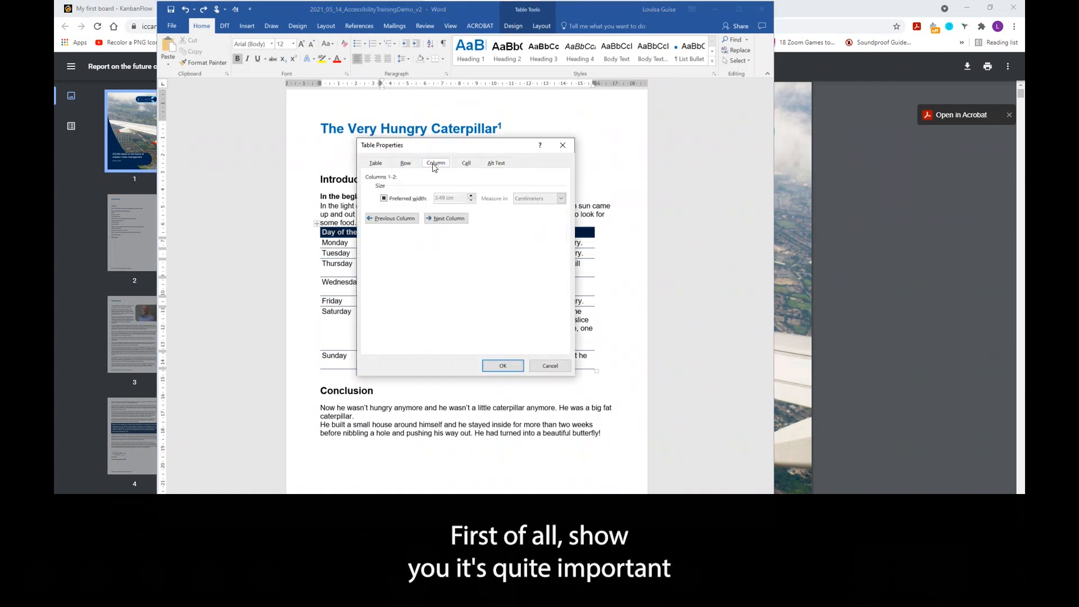
{"action": "left_click", "coordinate": [405, 163]}
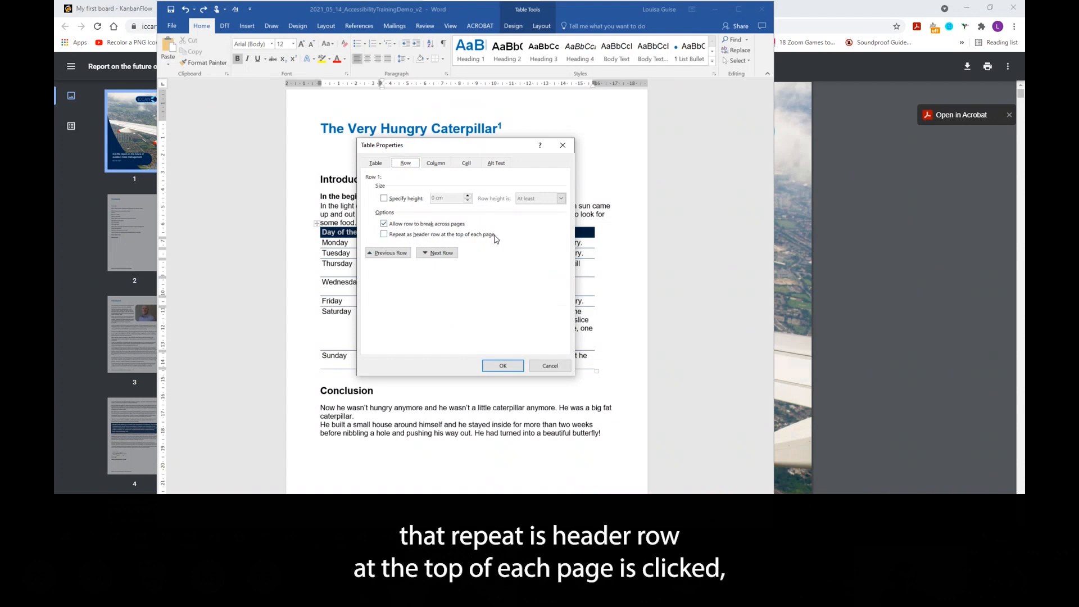
{"action": "left_click", "coordinate": [385, 236]}
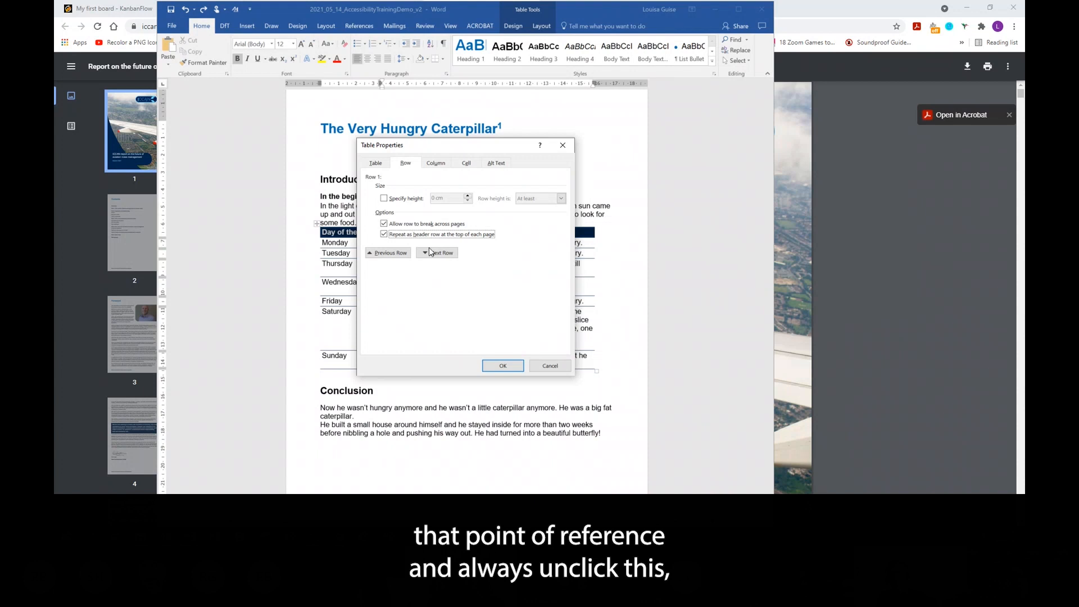
{"action": "left_click", "coordinate": [383, 224]}
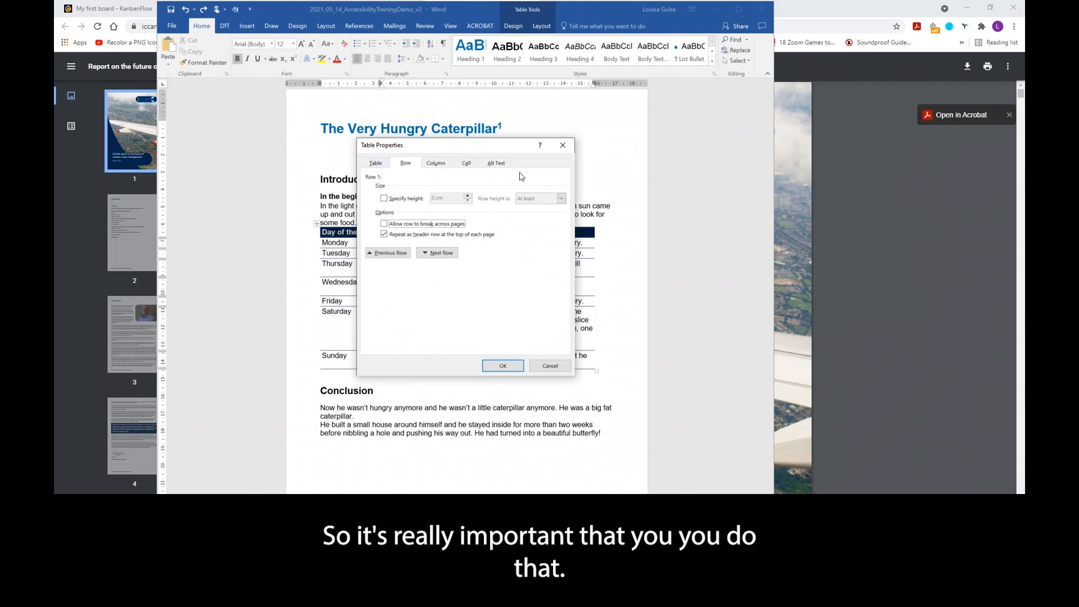
- Give the table alt text with title 'Table 1' and description 'description of table'
{"action": "left_click", "coordinate": [499, 168]}
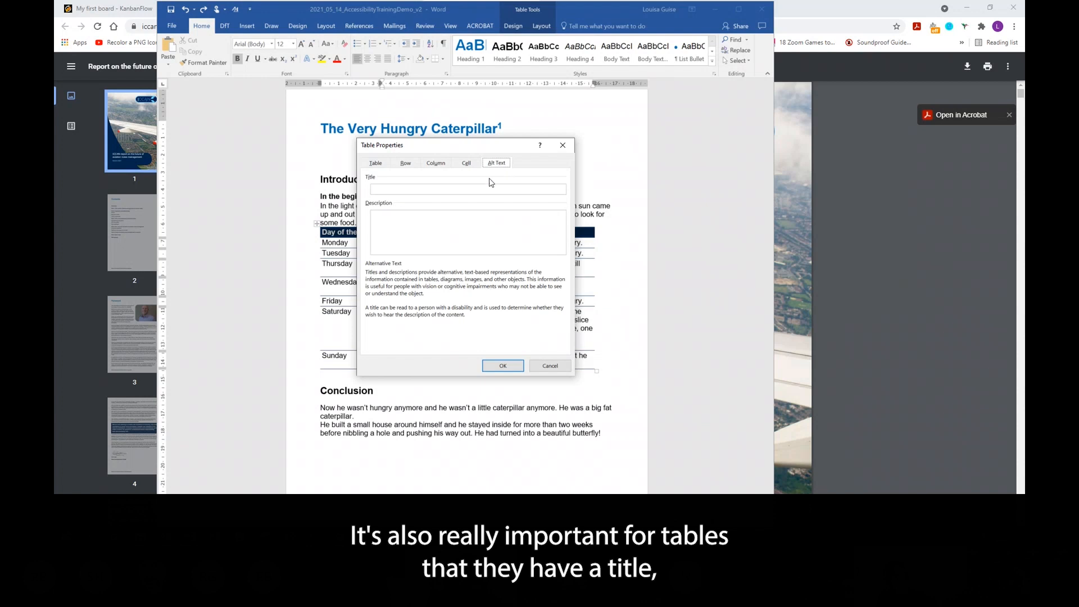
{"action": "left_click", "coordinate": [435, 186]}
{"action": "type", "text": "Table 1"}
{"action": "left_click", "coordinate": [443, 235]}
{"action": "type", "text": "descrip"}
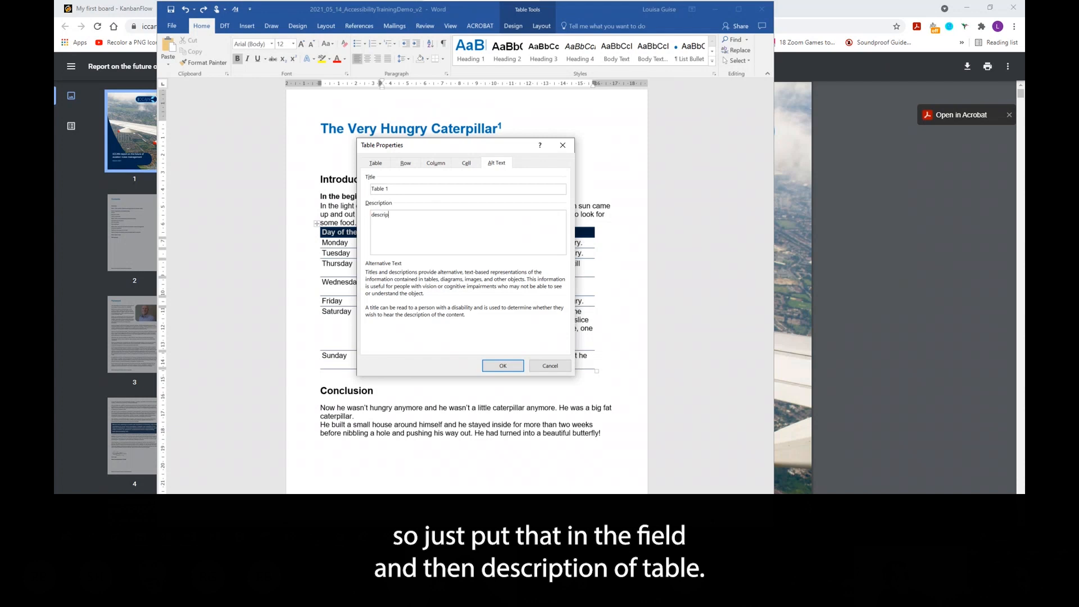
{"action": "type", "text": "tion of table"}
{"action": "left_click", "coordinate": [502, 366]}
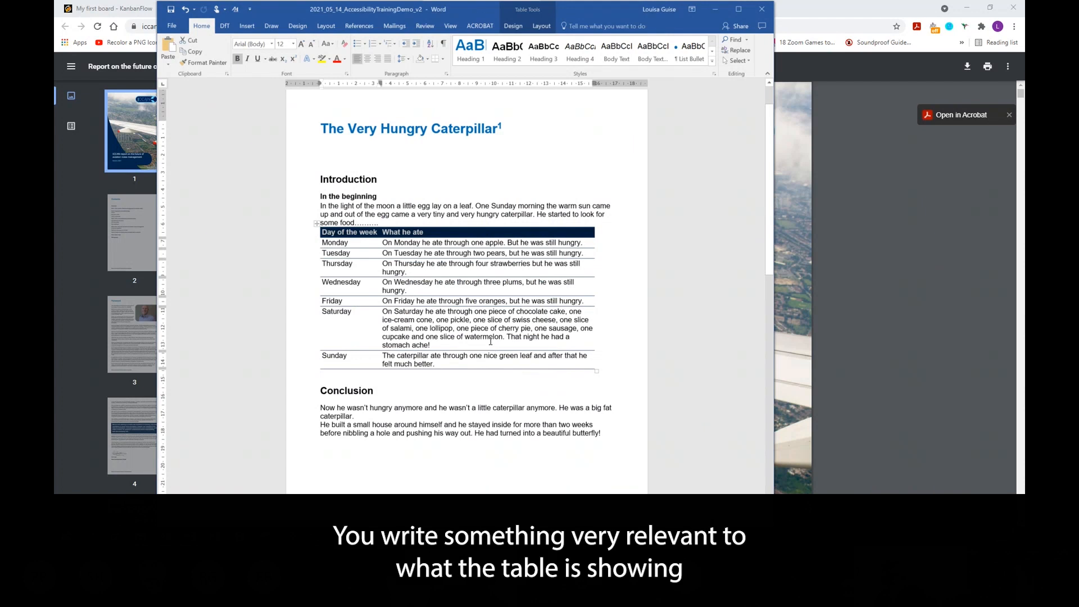
- Insert a caption below the table and set its label to Table
{"action": "left_click", "coordinate": [447, 312]}
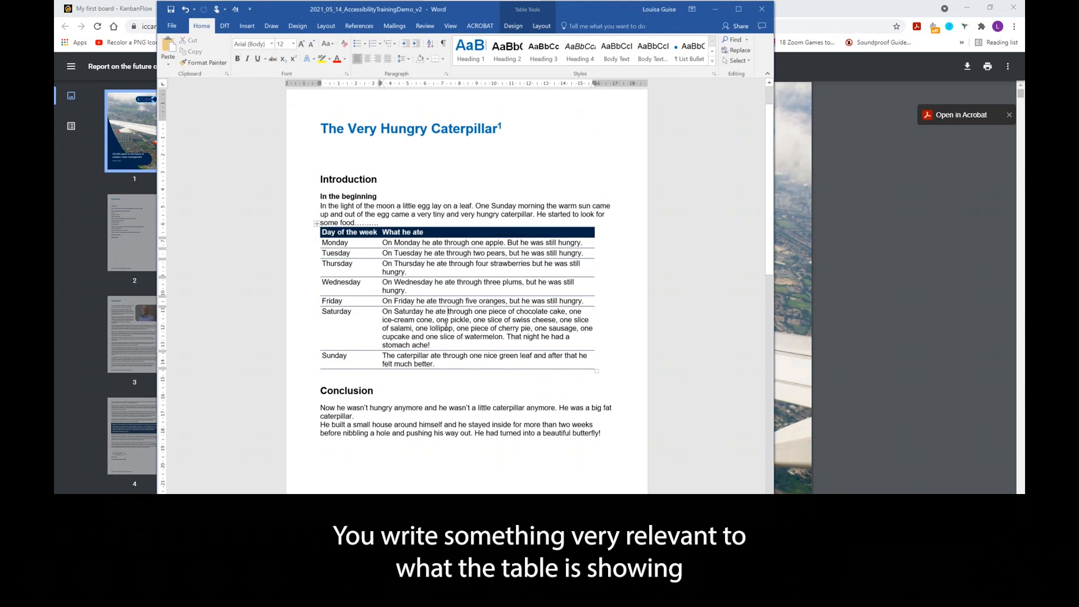
{"action": "left_click_drag", "start_coordinate": [446, 364], "coordinate": [324, 233]}
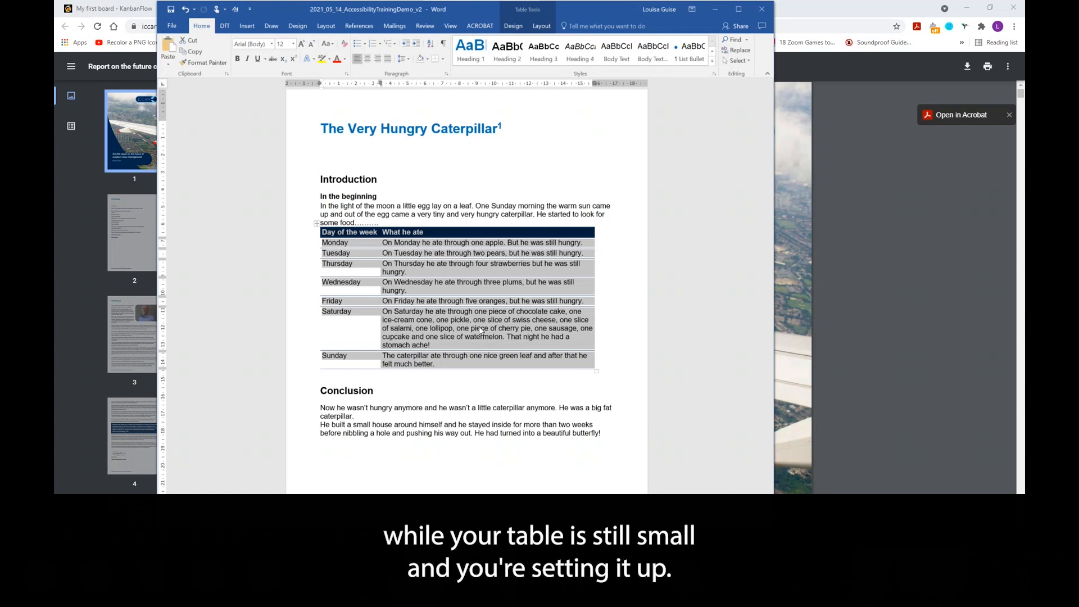
{"action": "right_click", "coordinate": [479, 327]}
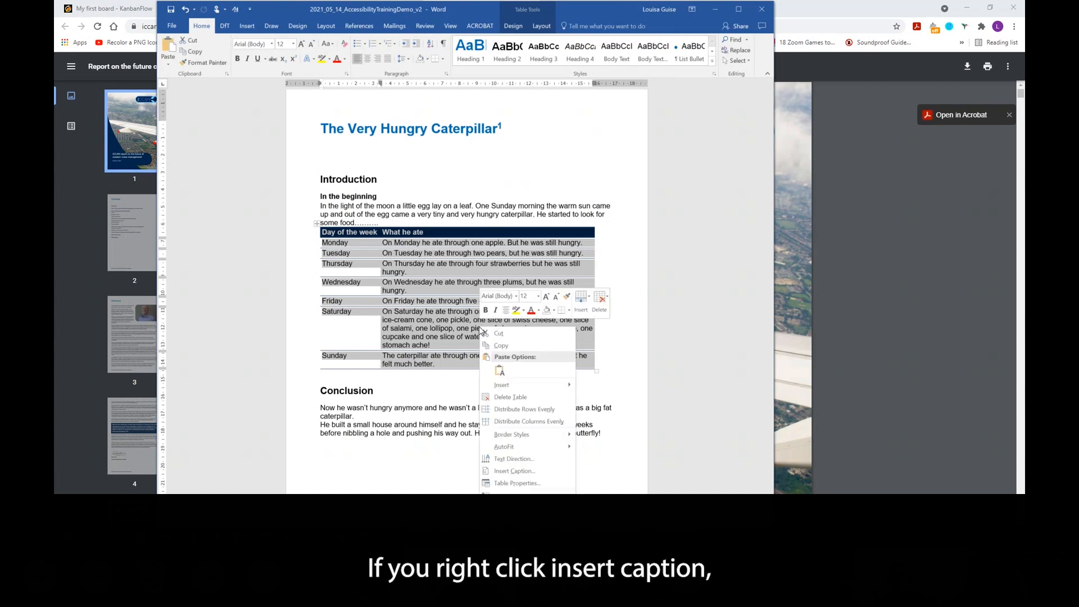
{"action": "left_click", "coordinate": [514, 471]}
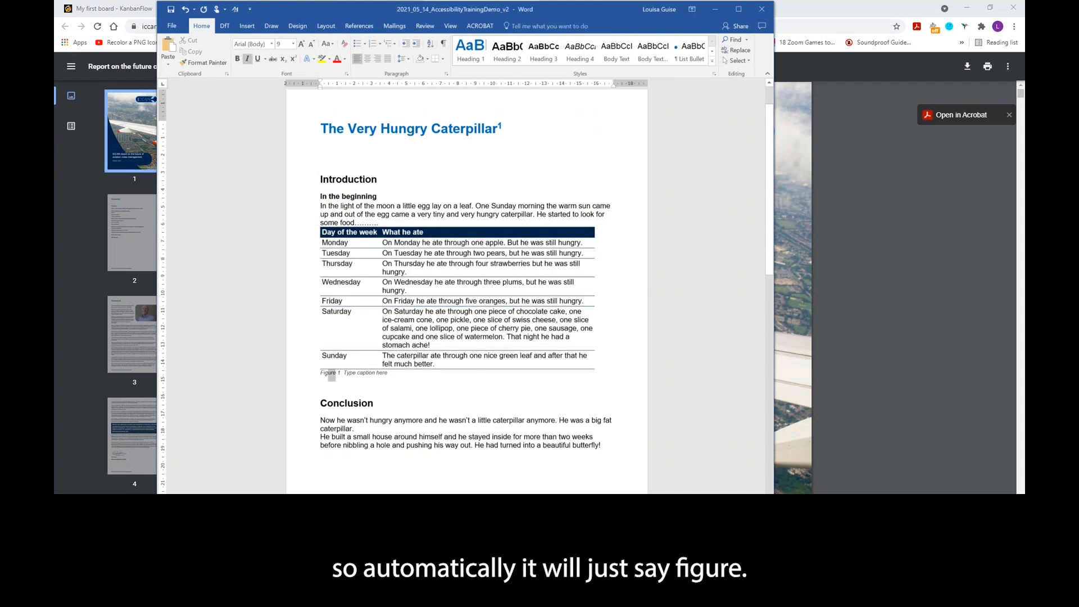
{"action": "double_click", "coordinate": [324, 374]}
{"action": "type", "text": "Table"}
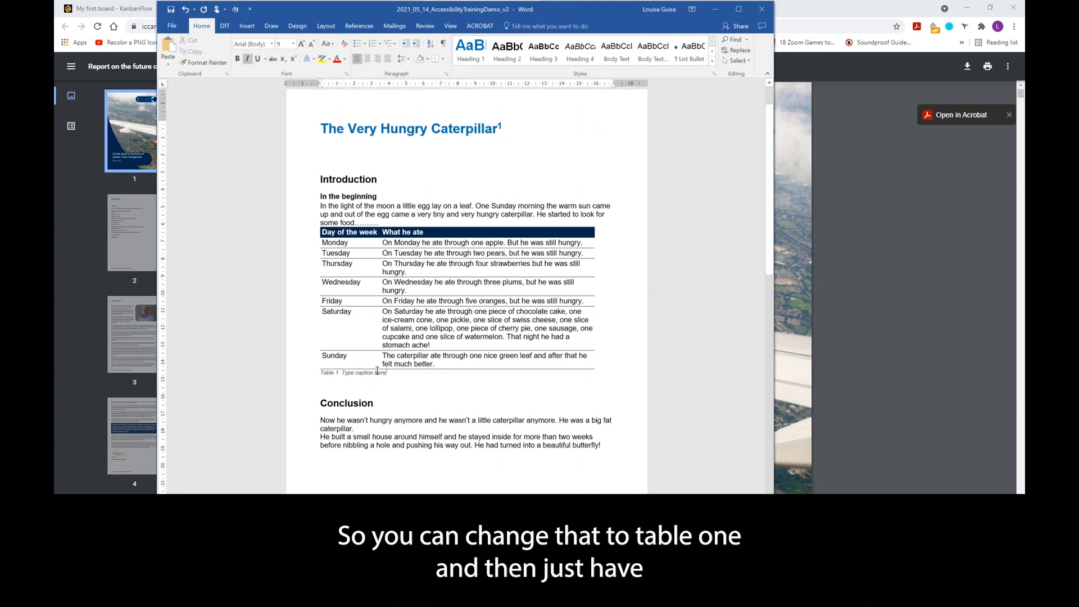
- Replace the caption's placeholder text with 'description of the table'
{"action": "left_click_drag", "start_coordinate": [386, 373], "coordinate": [342, 373]}
{"action": "type", "text": "desripti"}
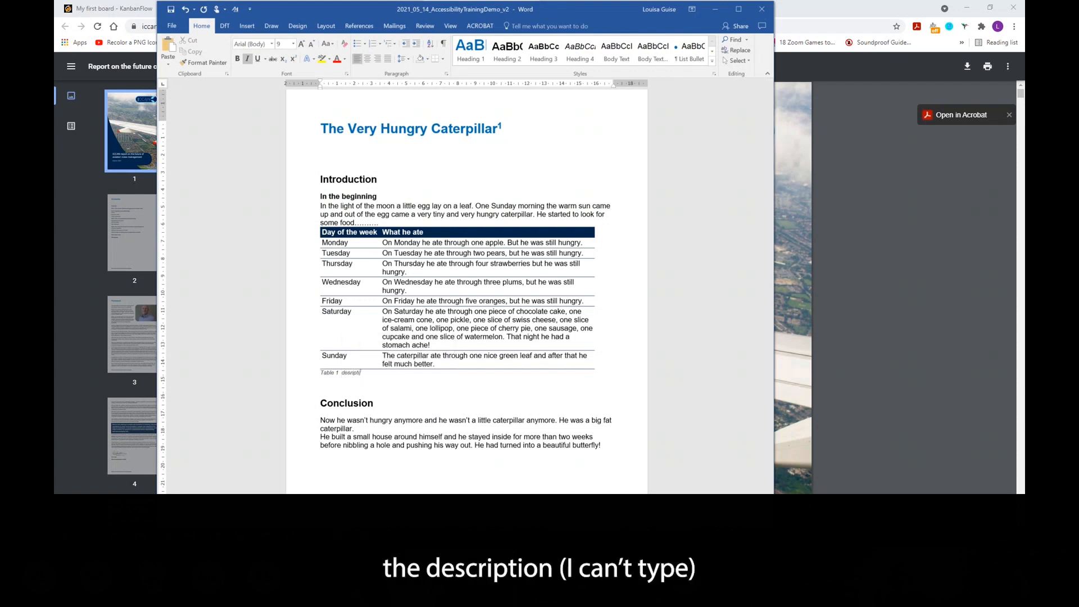
{"action": "key", "text": "BackSpace"}
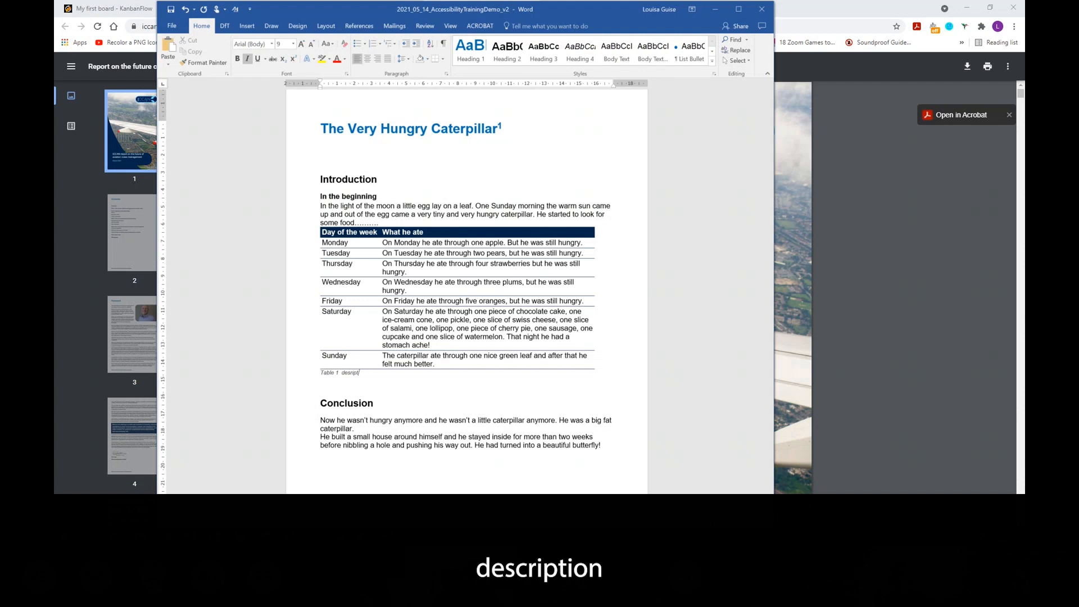
{"action": "type", "text": "ion of the table"}
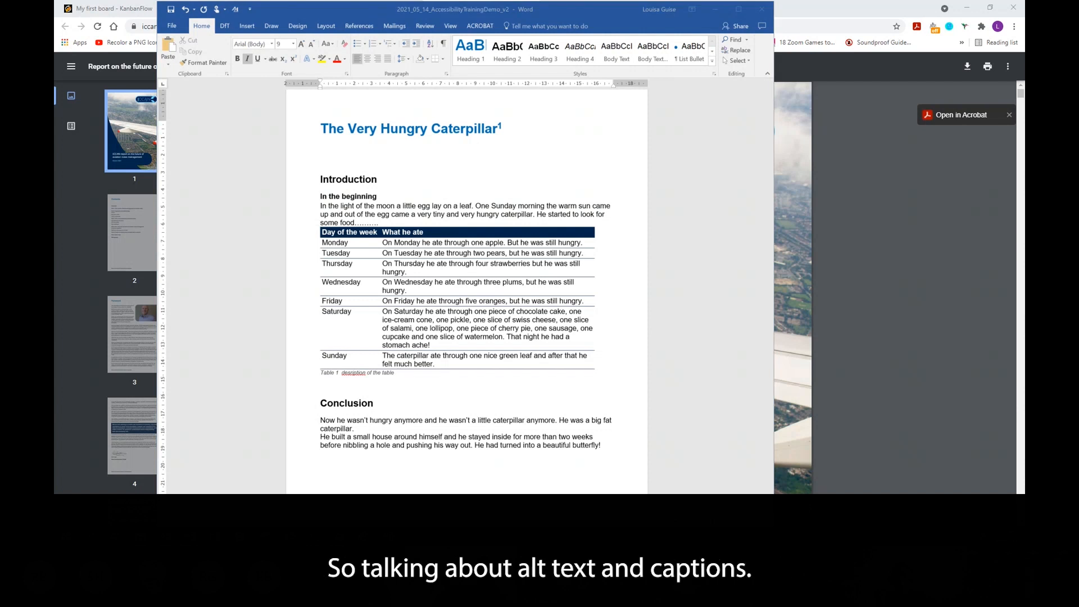
- Select the butterfly image on the next page and open its Alt Text pane
{"action": "left_click", "coordinate": [493, 386]}
{"action": "scroll", "coordinate": [504, 321], "scroll_direction": "down", "scroll_amount": 3}
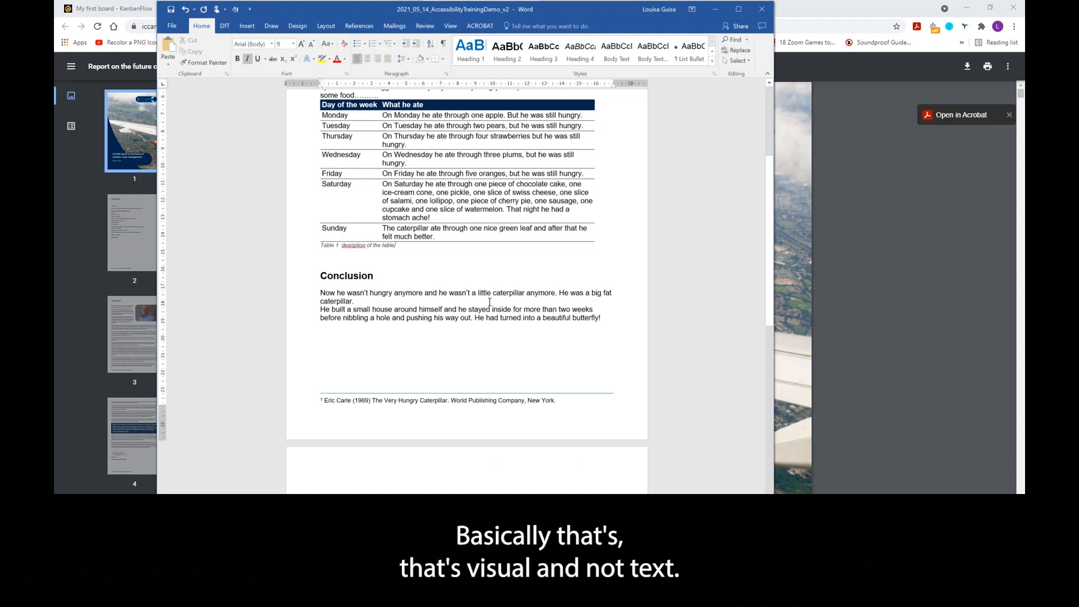
{"action": "scroll", "coordinate": [494, 303], "scroll_direction": "down", "scroll_amount": 1}
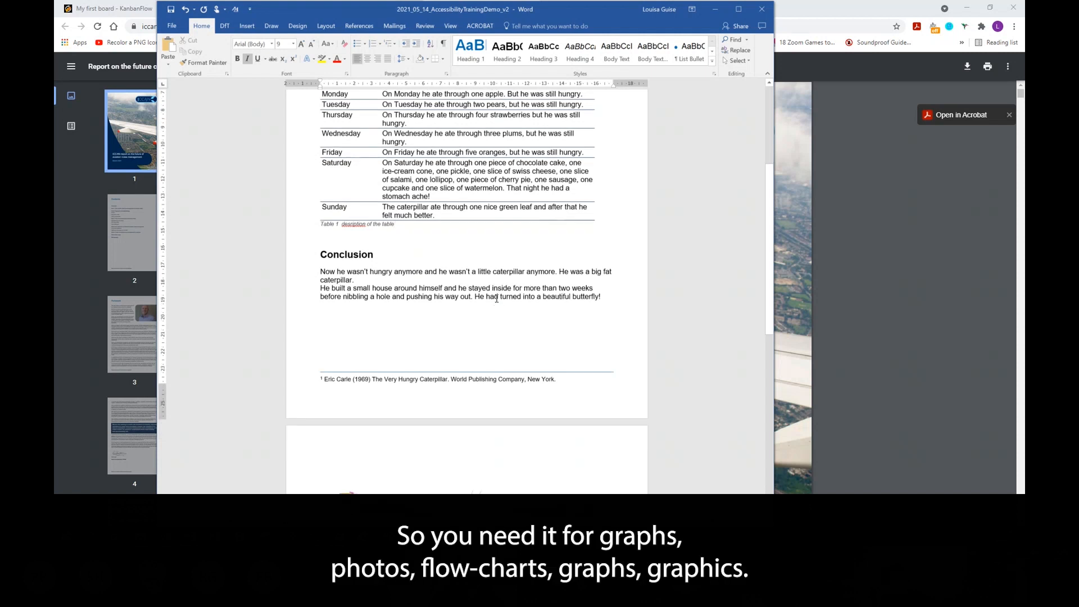
{"action": "scroll", "coordinate": [498, 298], "scroll_direction": "down", "scroll_amount": 10}
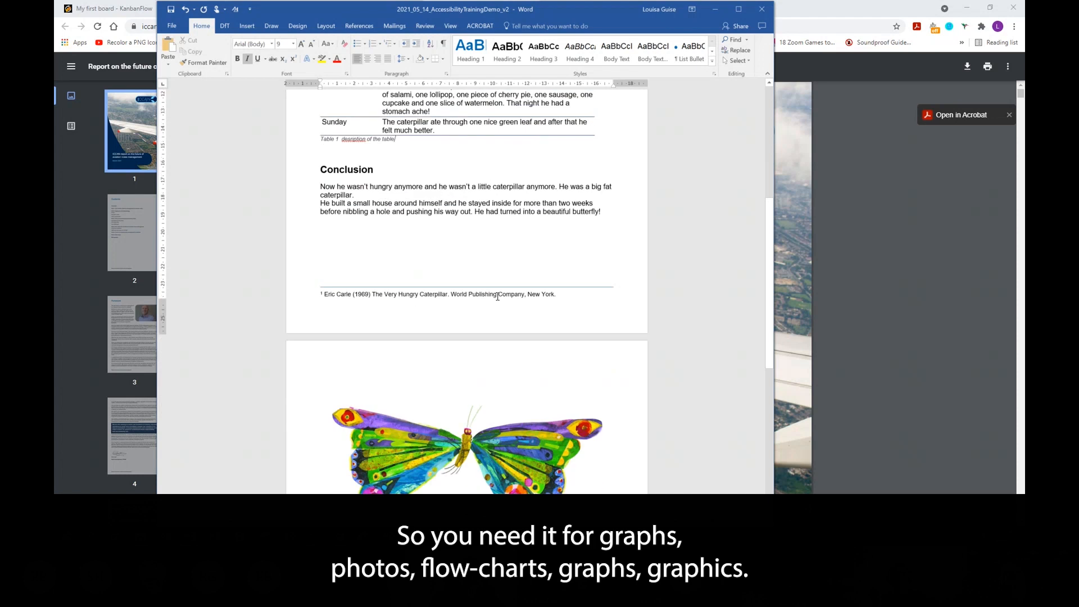
{"action": "left_click", "coordinate": [430, 329]}
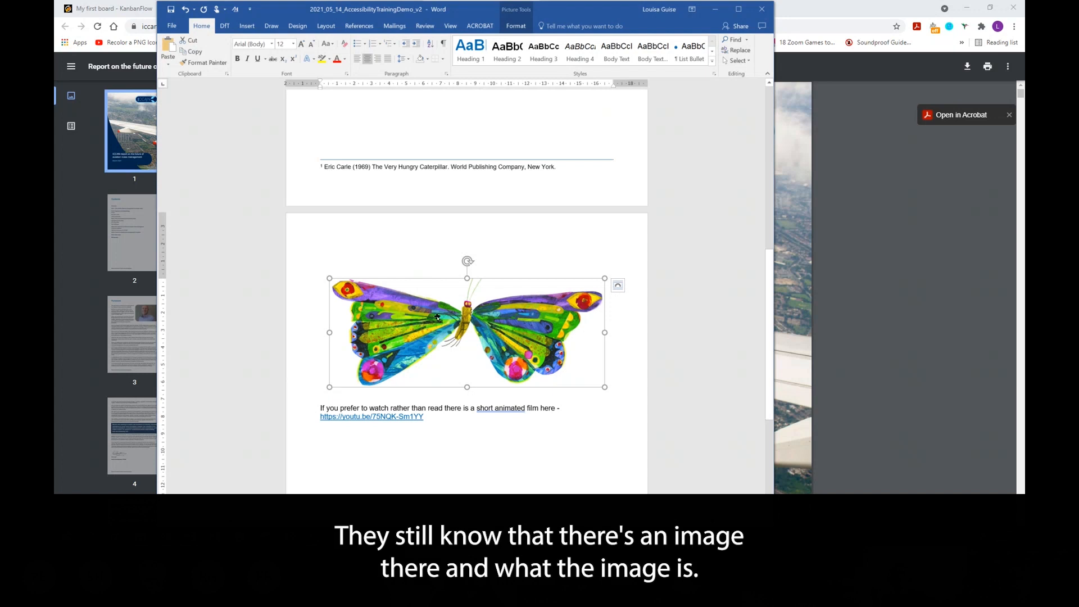
{"action": "right_click", "coordinate": [536, 323]}
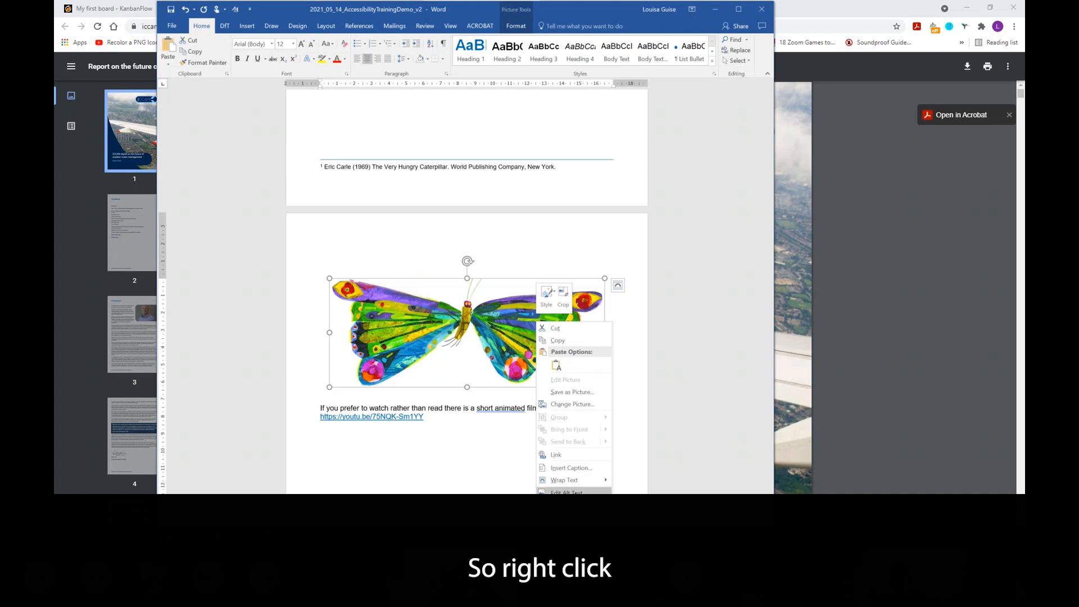
{"action": "left_click", "coordinate": [565, 491]}
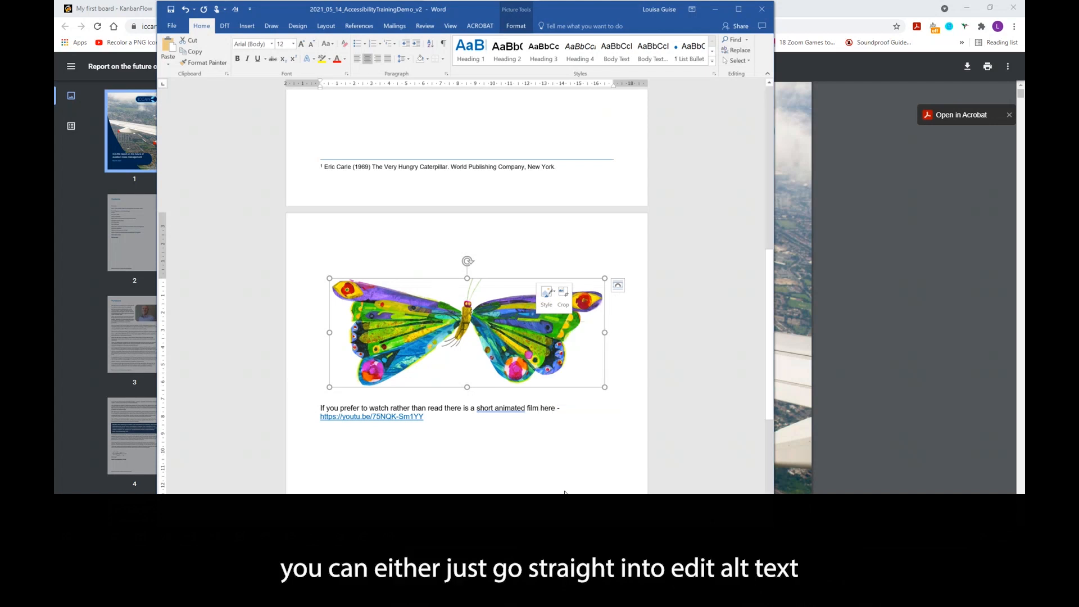
- Set the butterfly image's alt text title to 'Image 1' and description to 'a butterfly', then close both panes
{"action": "right_click", "coordinate": [487, 354]}
{"action": "left_click", "coordinate": [528, 339]}
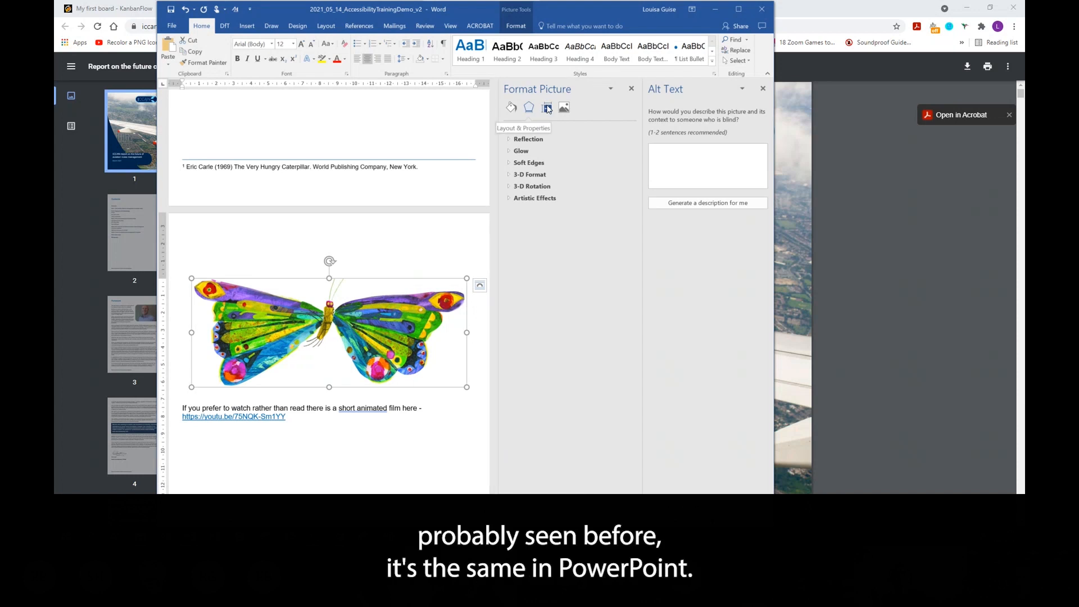
{"action": "left_click", "coordinate": [548, 109]}
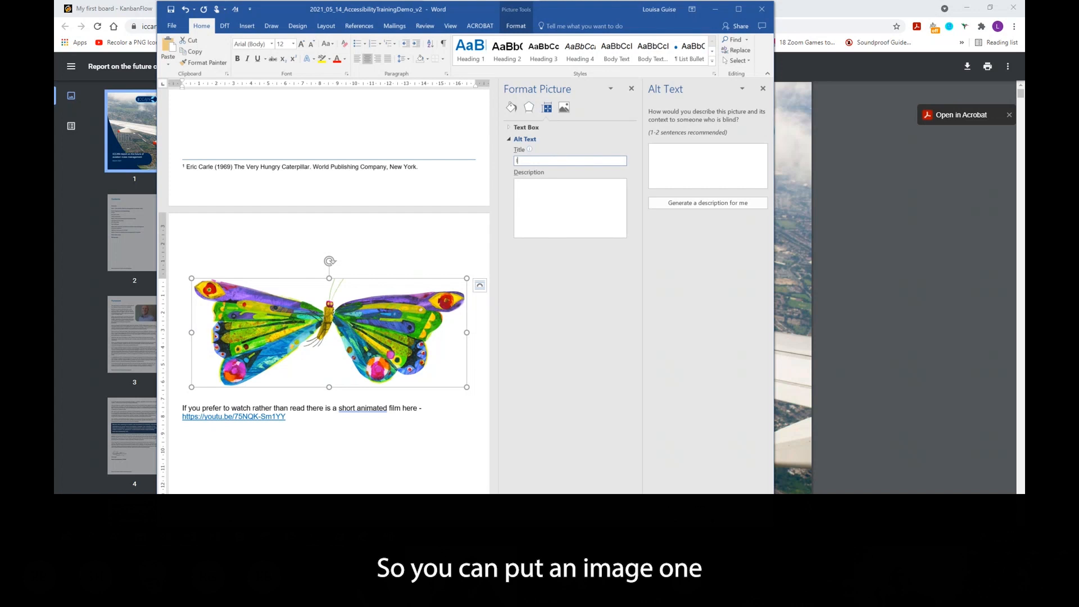
{"action": "type", "text": "Image 1"}
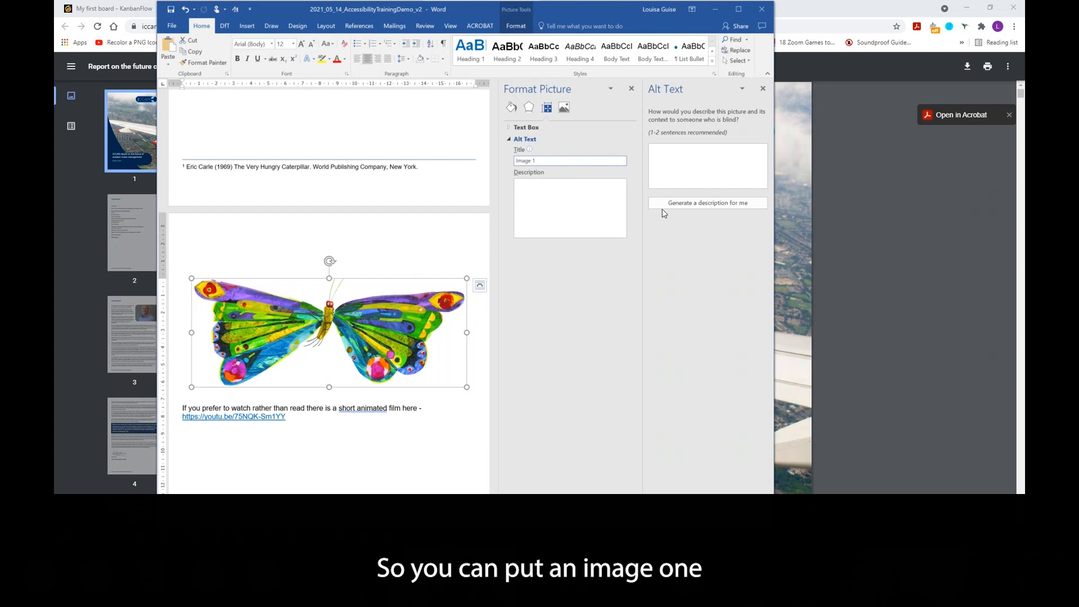
{"action": "left_click", "coordinate": [553, 194]}
{"action": "type", "text": "a butterfu"}
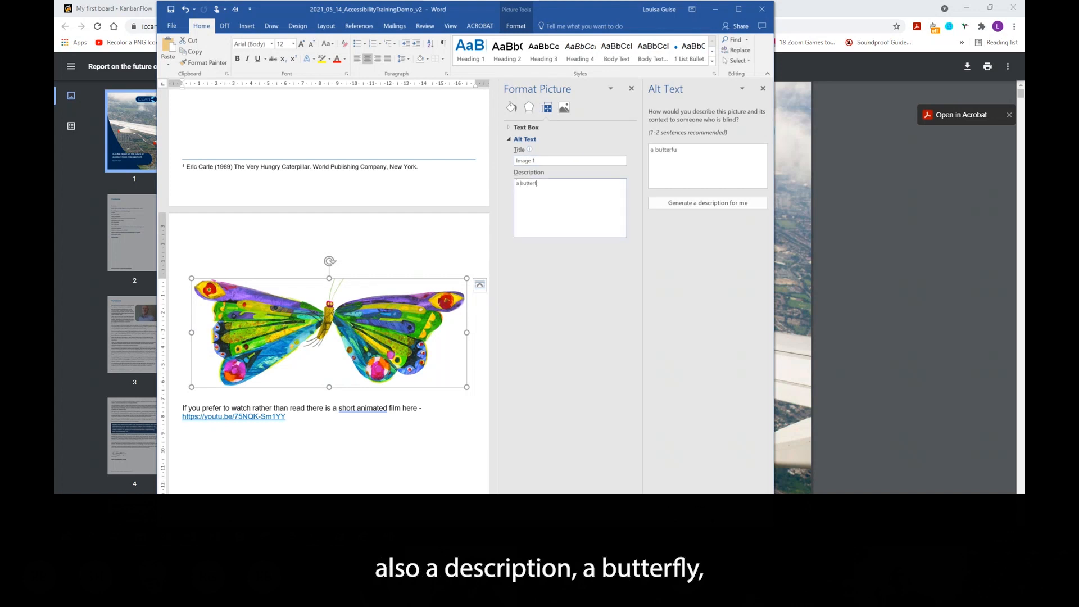
{"action": "type", "text": "ly"}
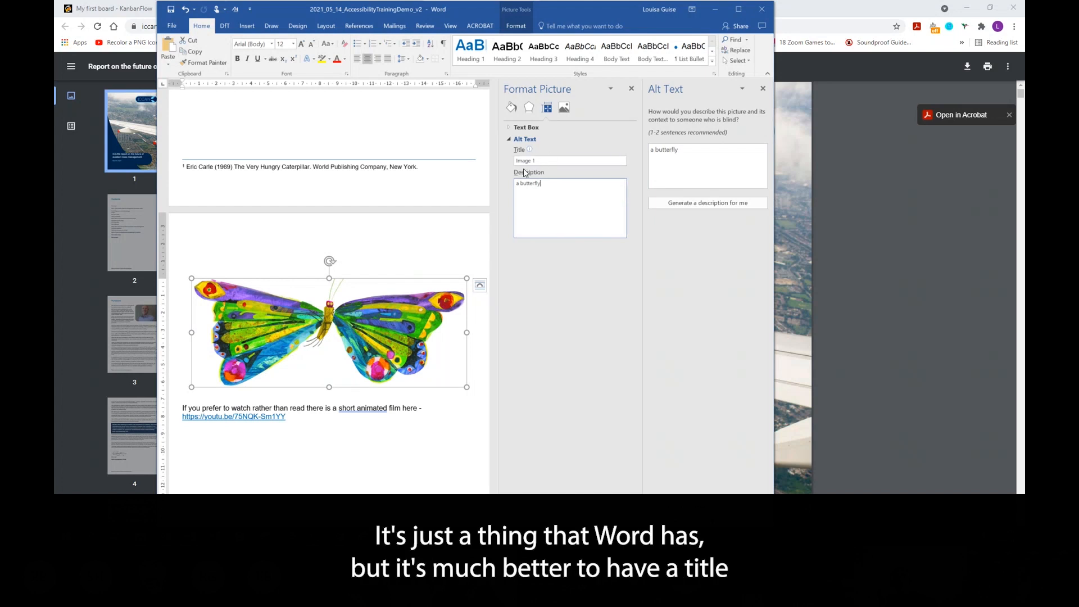
{"action": "left_click", "coordinate": [631, 89]}
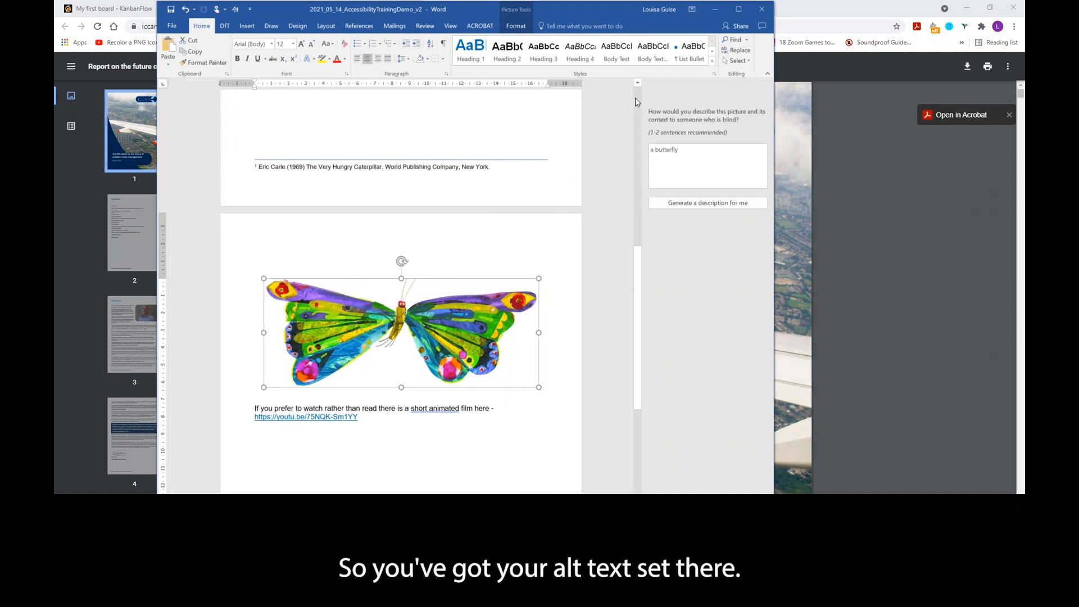
{"action": "left_click", "coordinate": [762, 89]}
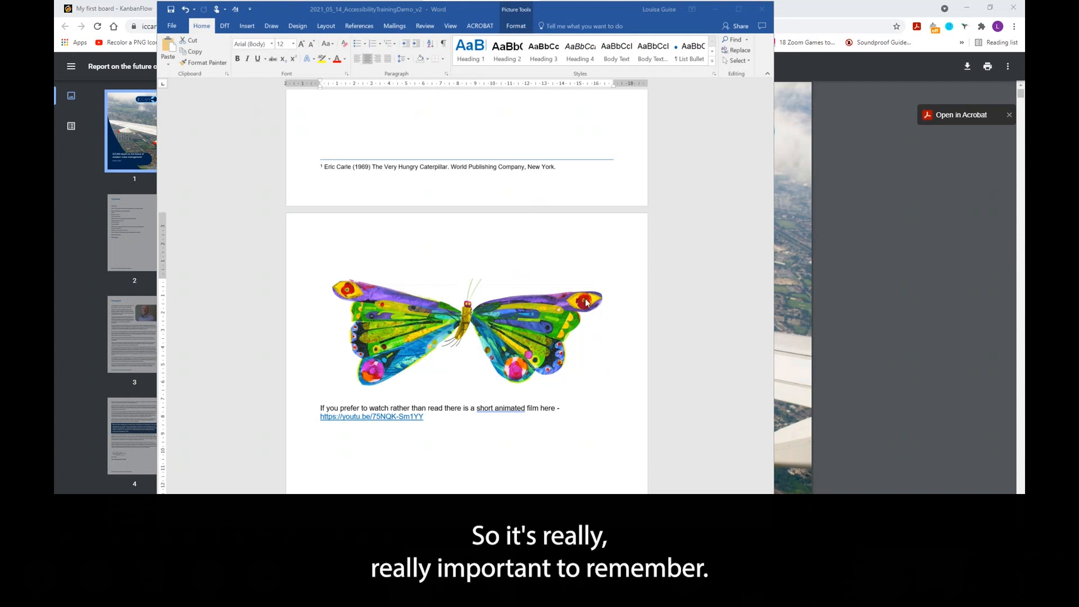
{"action": "scroll", "coordinate": [568, 292], "scroll_direction": "up", "scroll_amount": 5}
{"action": "scroll", "coordinate": [567, 295], "scroll_direction": "up", "scroll_amount": 3}
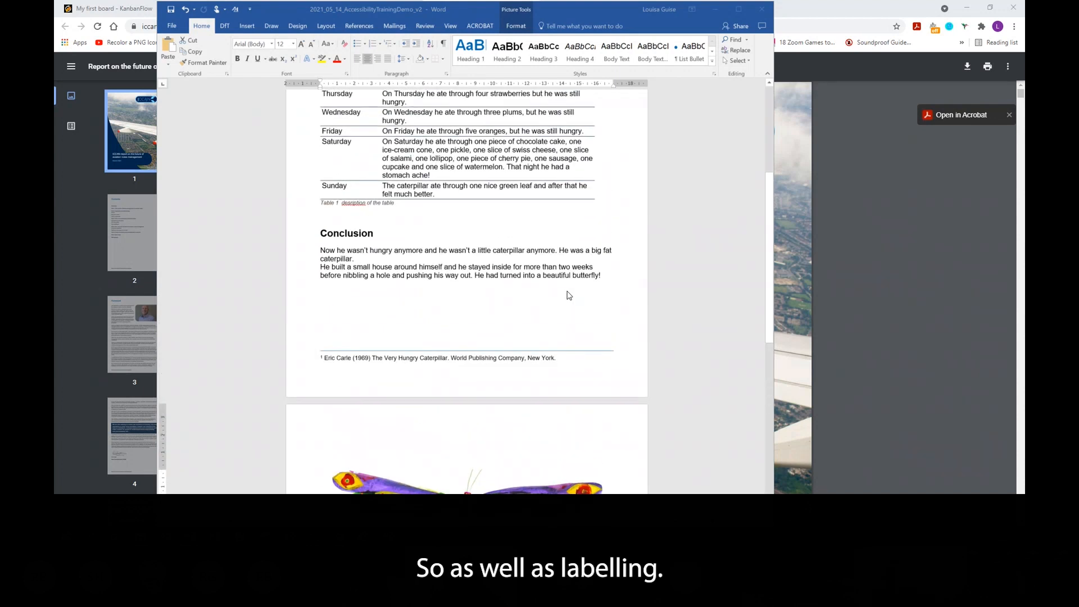